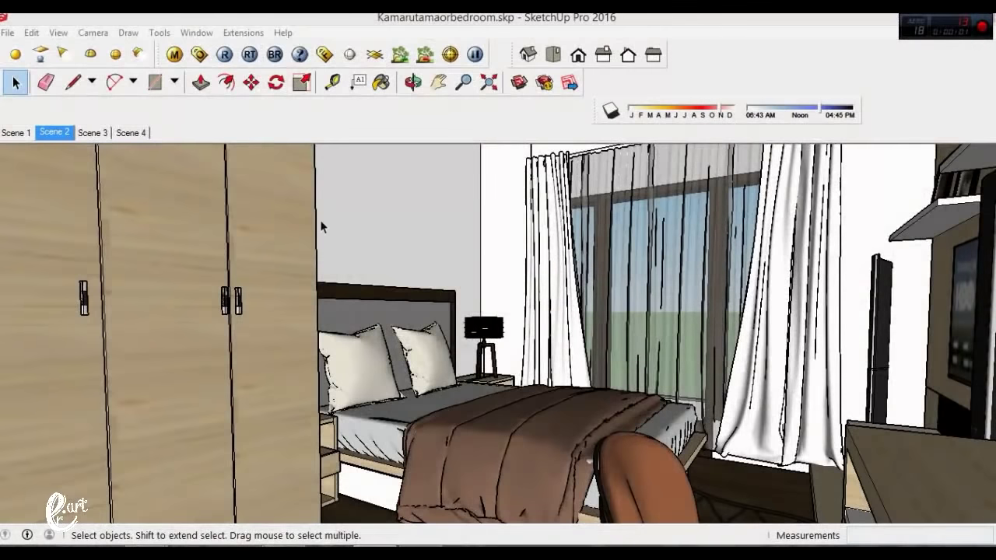
Look over the V-Ray option rollouts, then render Scene 2 at 800 x 600 with default settings.
left_click(196, 57)
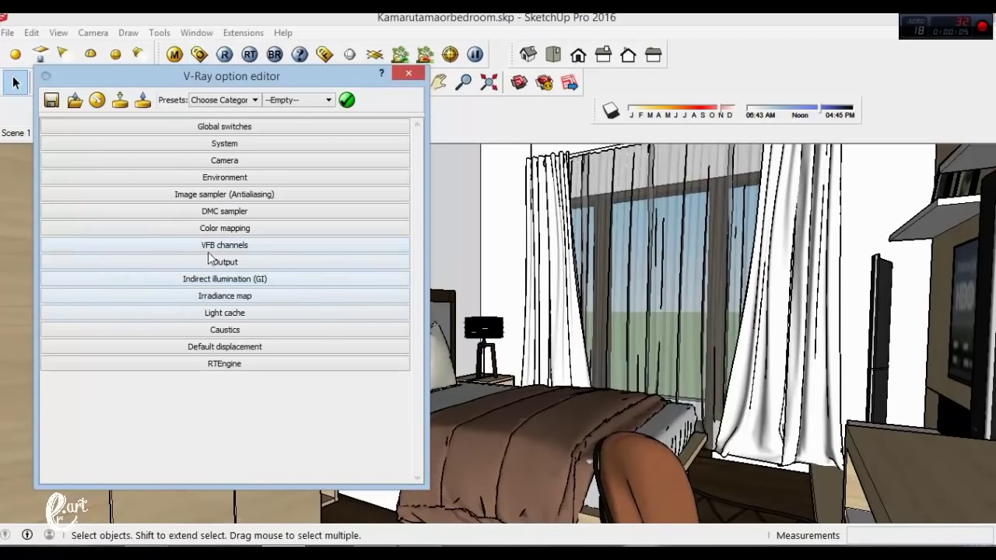
left_click(207, 263)
left_click(207, 265)
left_click(133, 128)
left_click(133, 128)
left_click(140, 143)
left_click(140, 143)
left_click(147, 161)
left_click(146, 164)
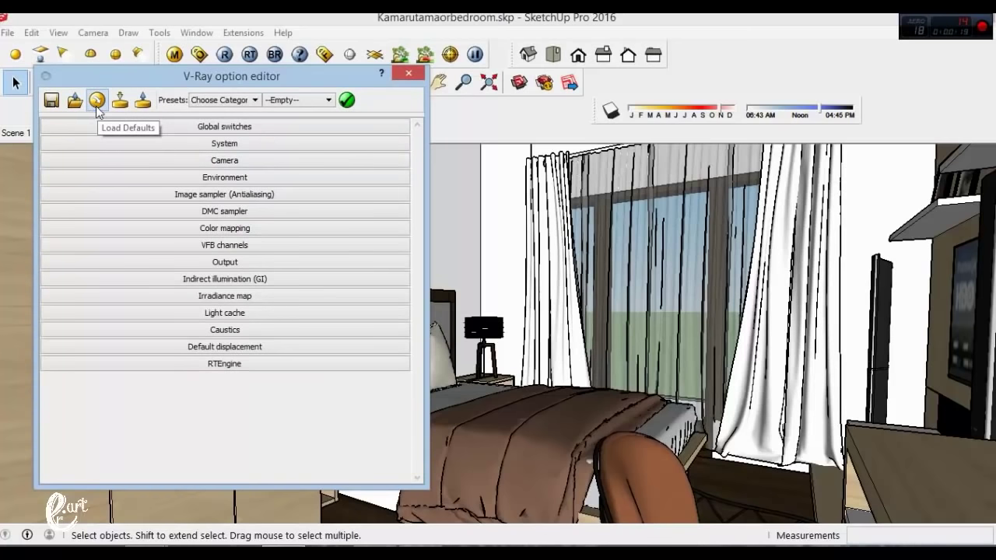
left_click(409, 74)
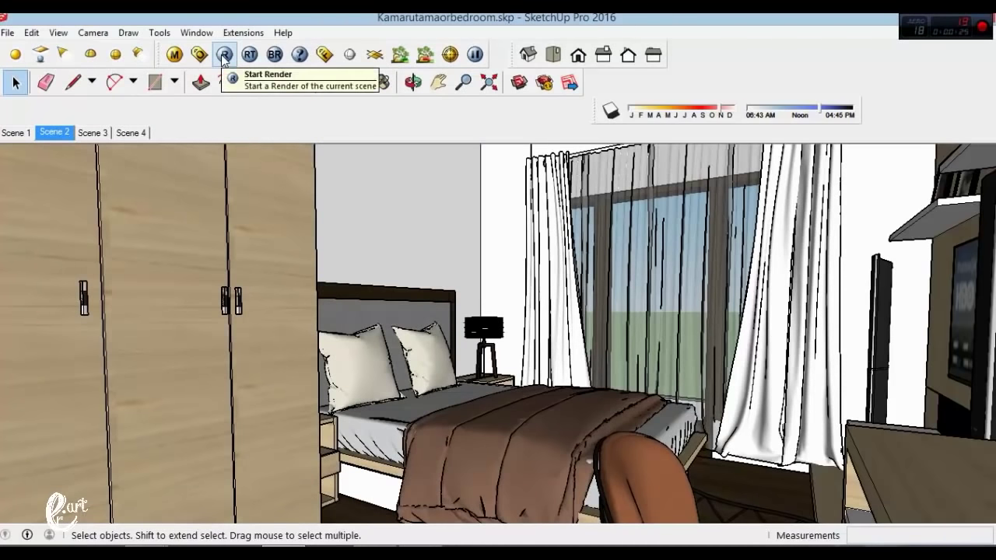
left_click(224, 56)
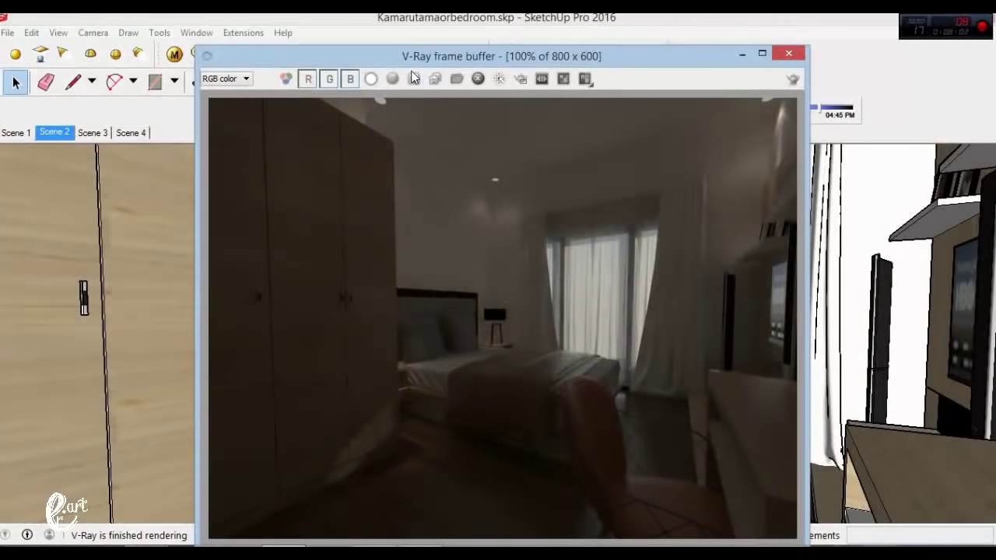
Save the default render as a JPEG named 'default' and close the frame buffer.
left_click(413, 78)
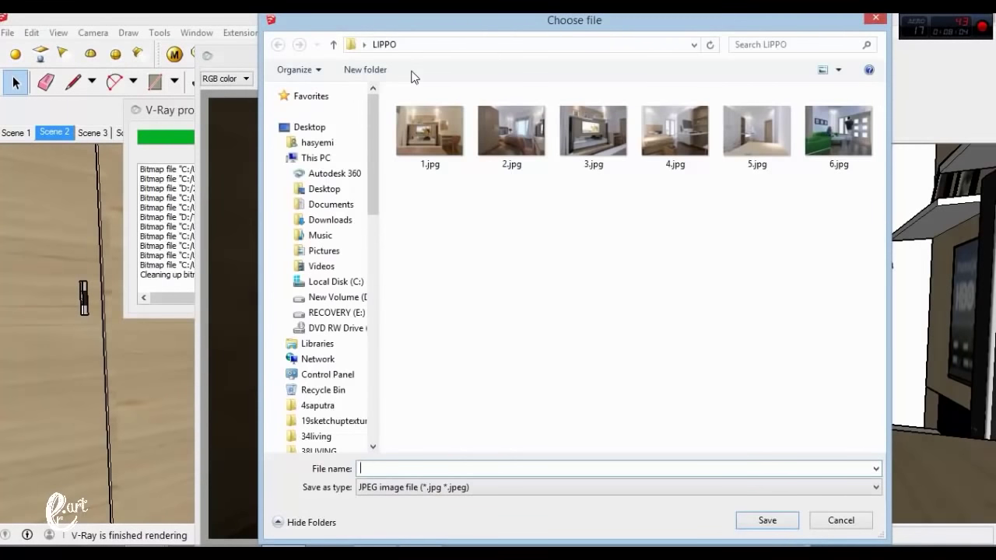
type("default")
key("Return")
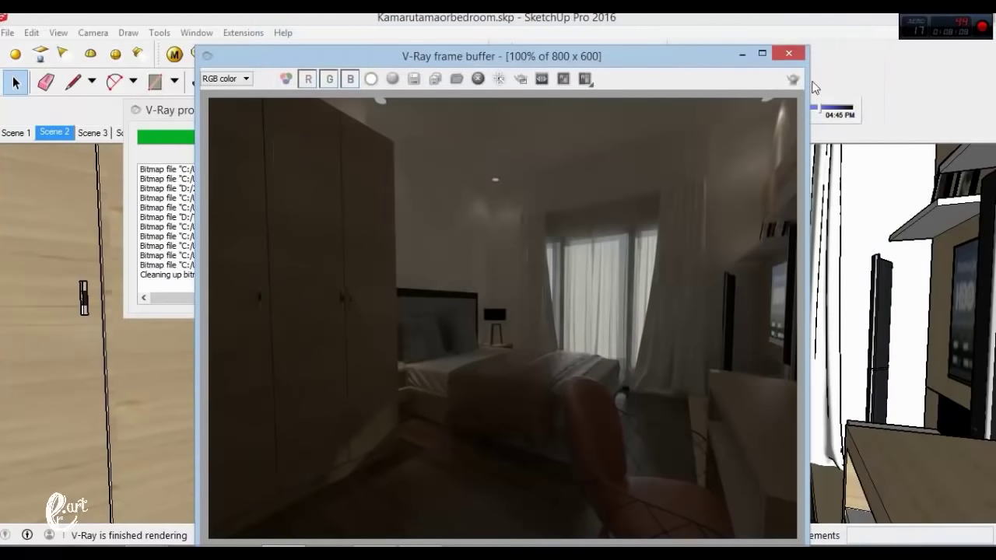
left_click(788, 53)
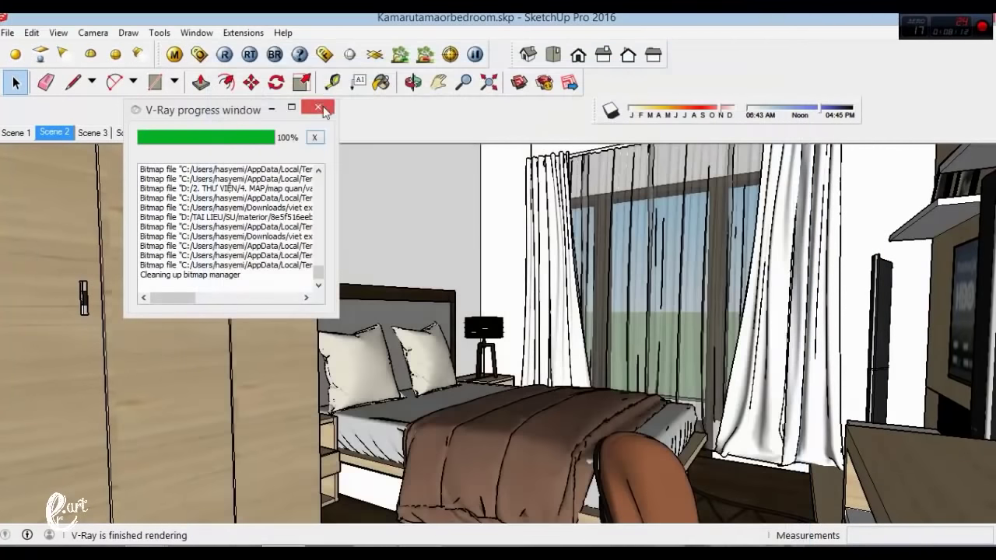
Enable Filter maps for GI and Batch render in V-Ray's Global switches.
left_click(319, 107)
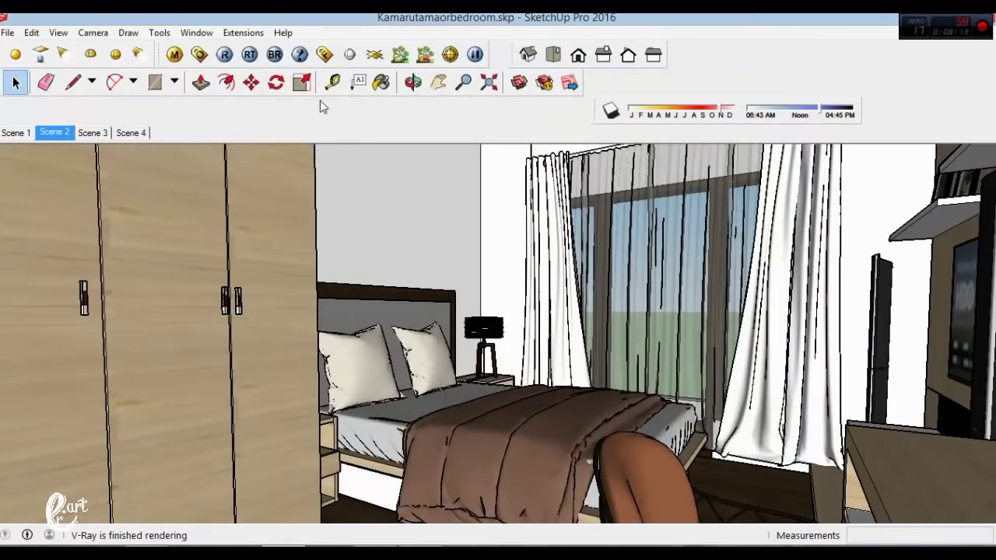
left_click(193, 59)
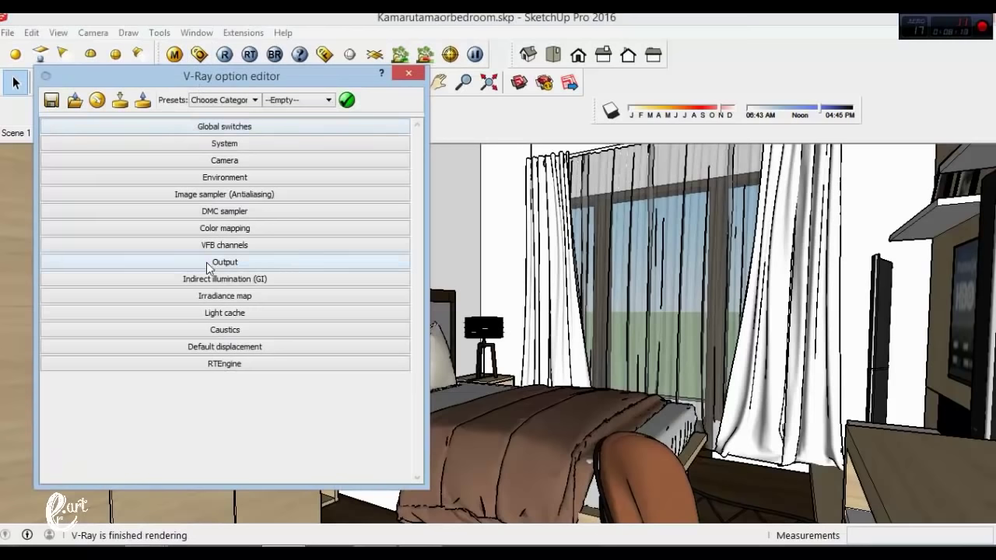
left_click(208, 127)
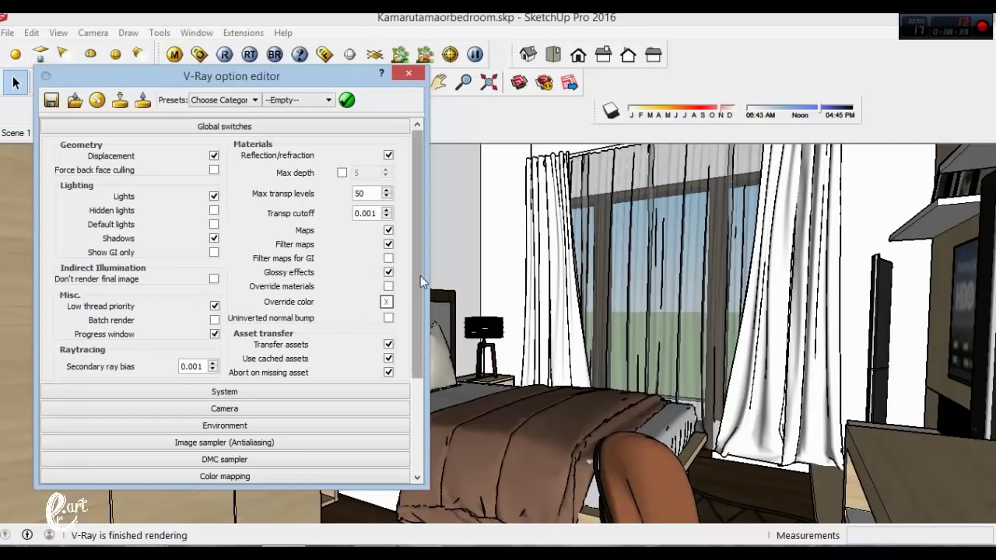
left_click(389, 258)
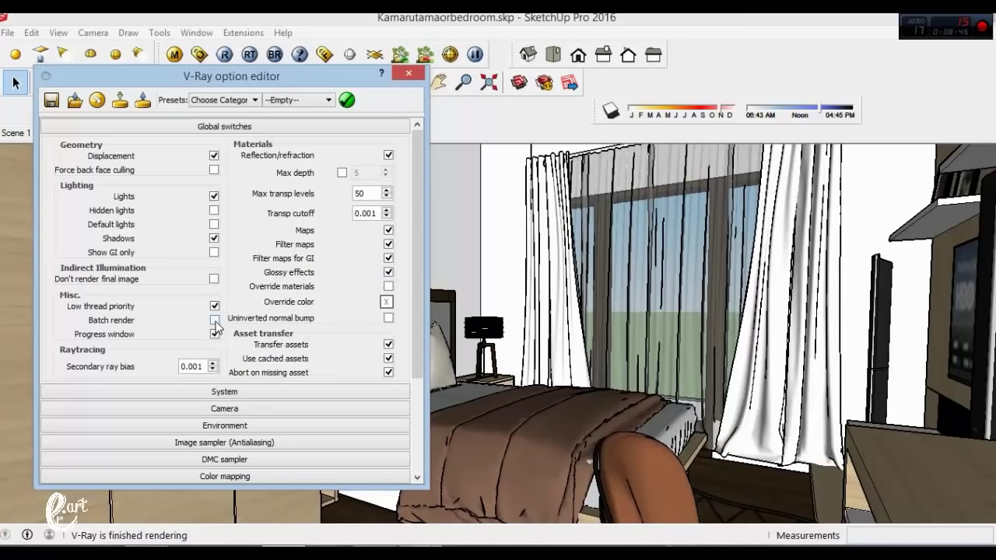
left_click(215, 320)
left_click(191, 129)
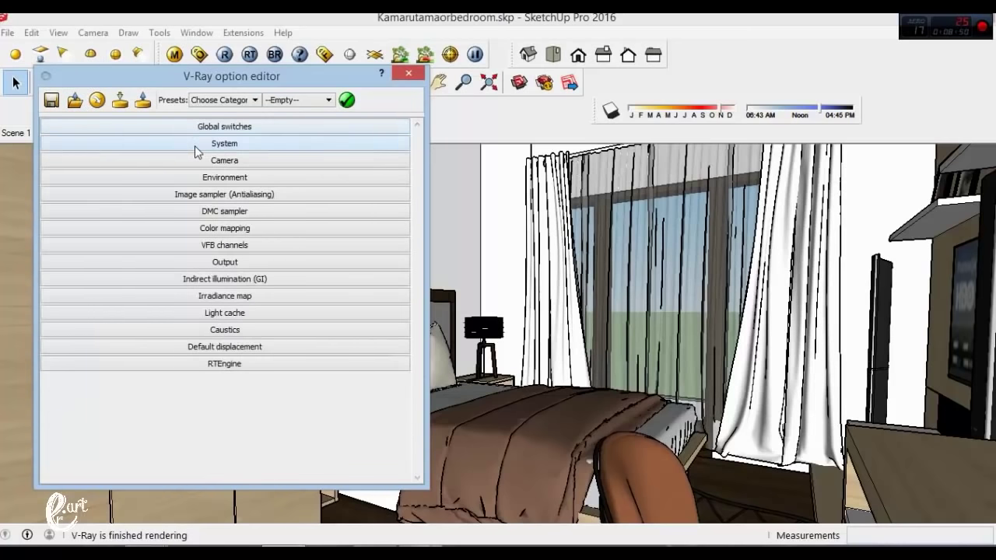
Set max tree depth 60, face/level coef 2.0 and dynamic memory limit 3000.
left_click(197, 148)
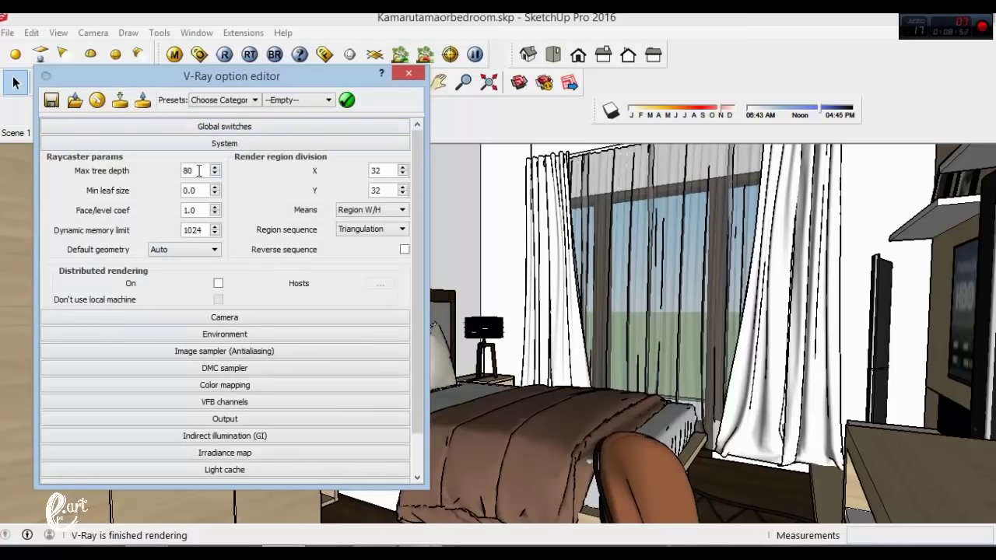
left_click_drag(195, 171, 130, 161)
type("60")
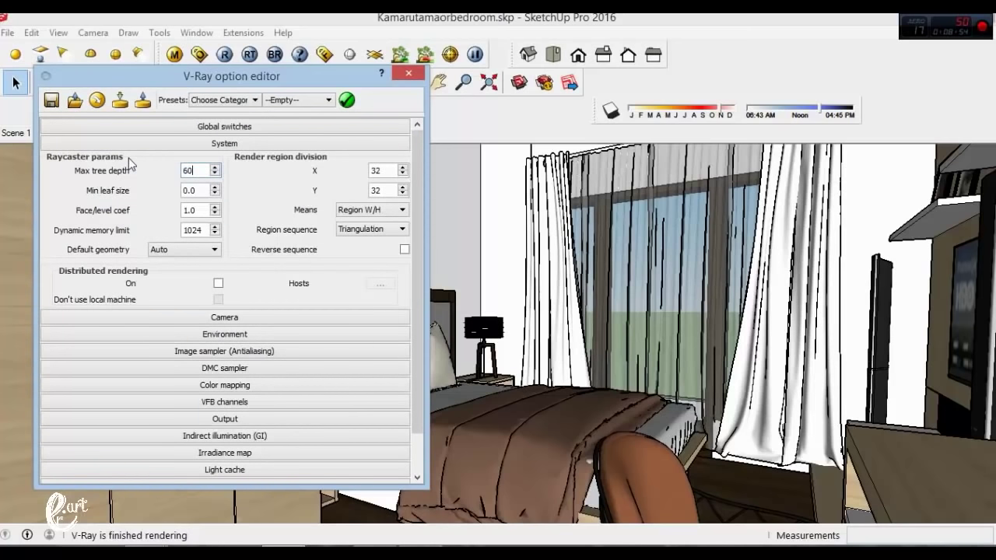
left_click_drag(198, 204, 115, 192)
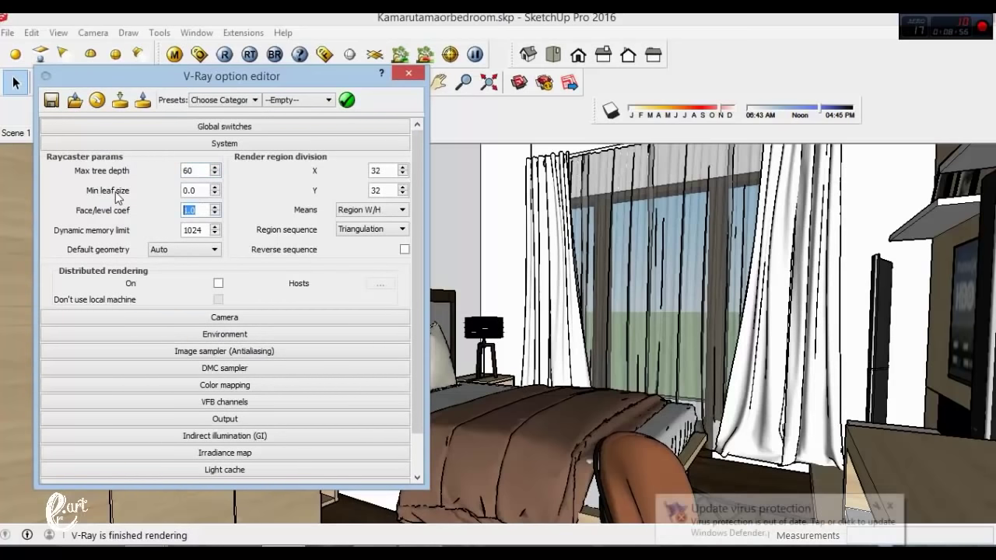
type("2")
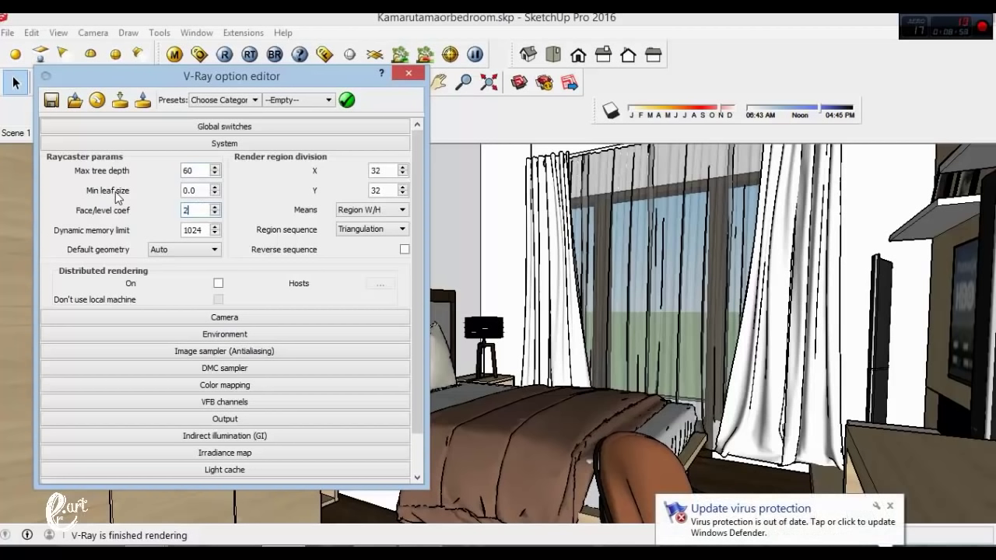
type(".0")
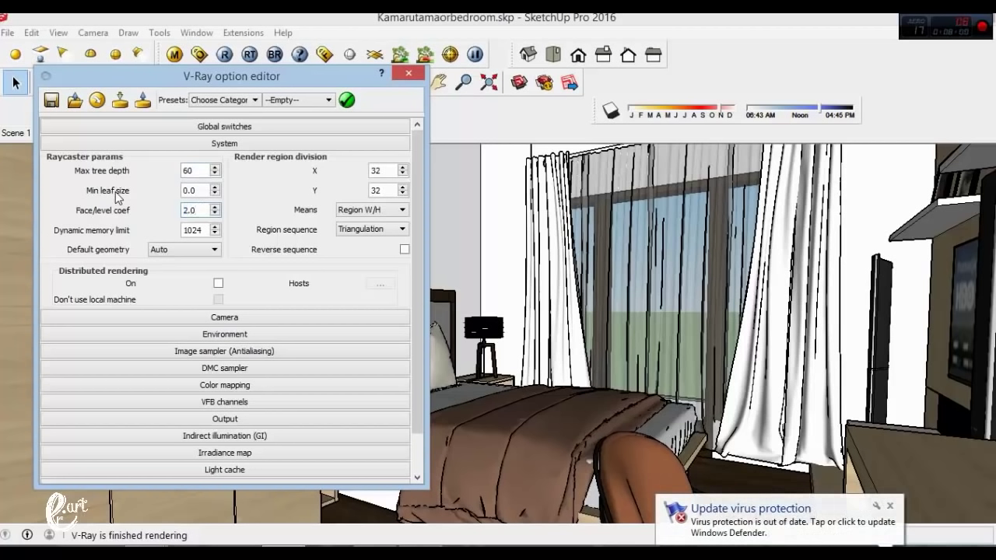
key("Tab")
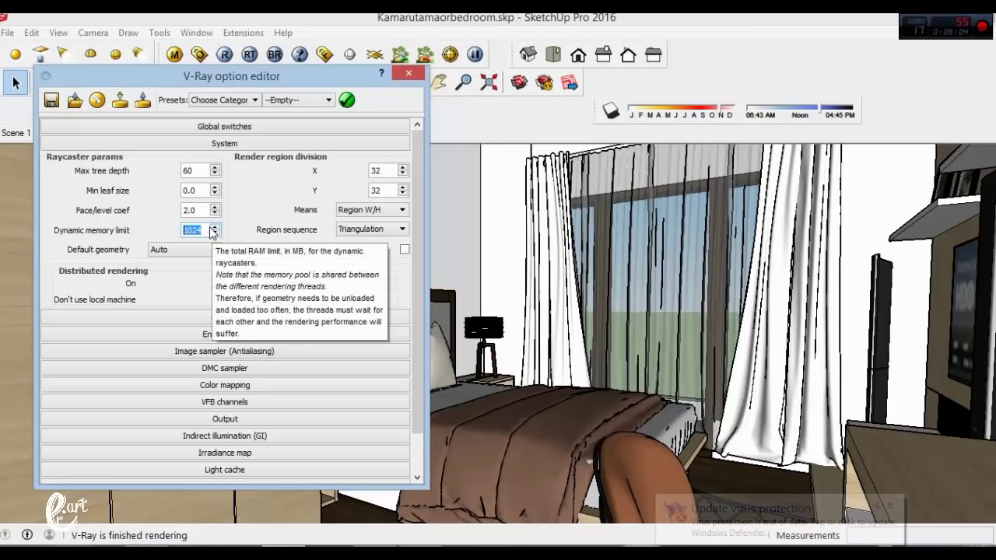
type("3")
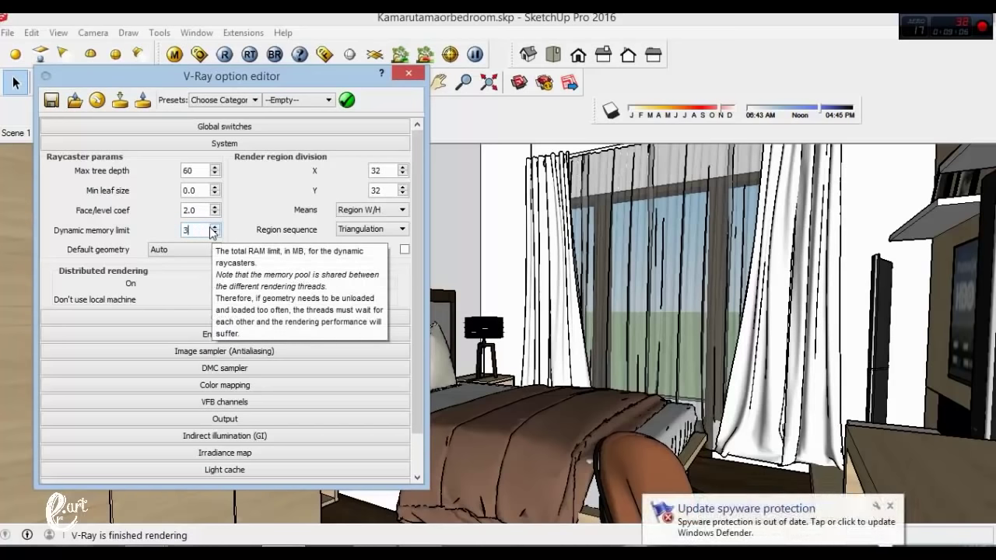
type("00")
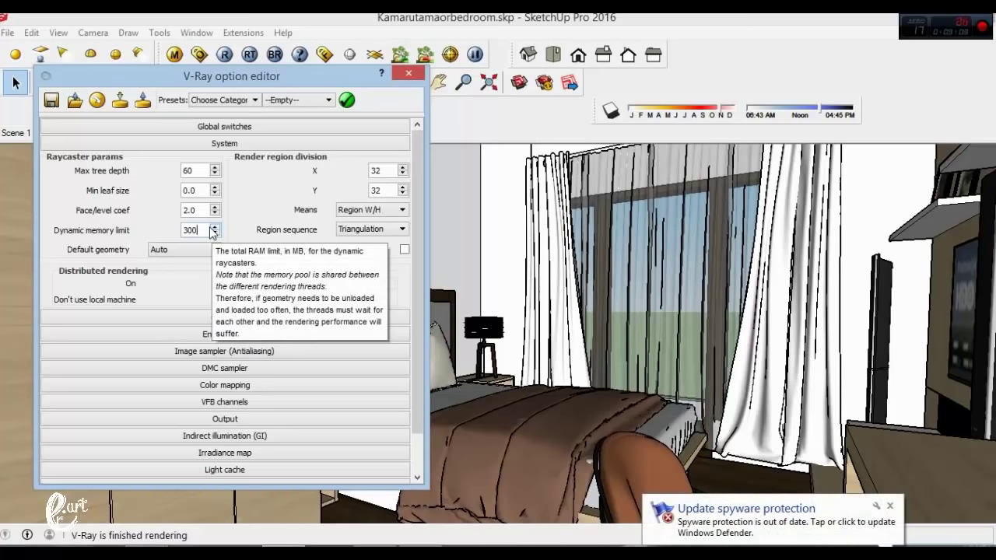
type("0")
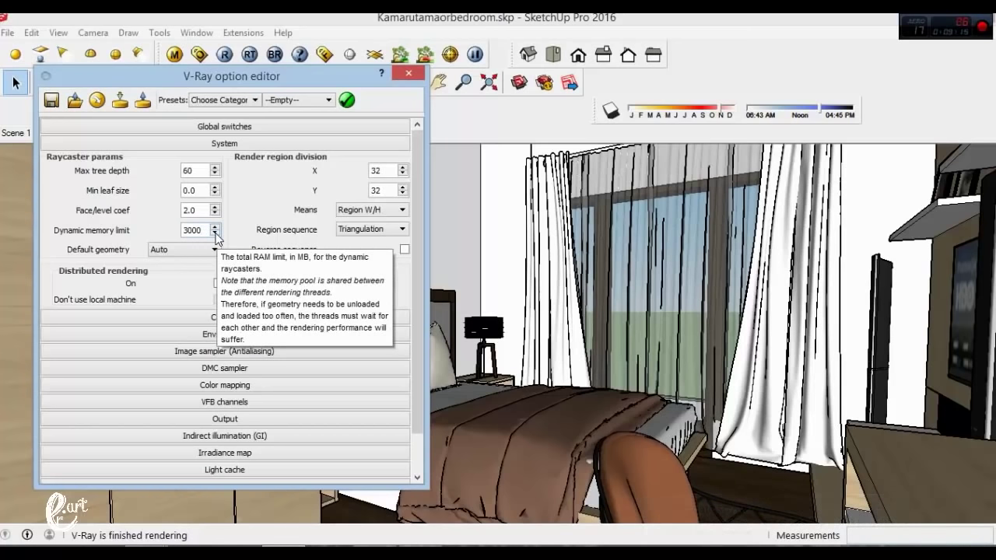
Use 48 x 48 render regions in Left-Right sequence and turn on distributed rendering.
double_click(385, 170)
type("48")
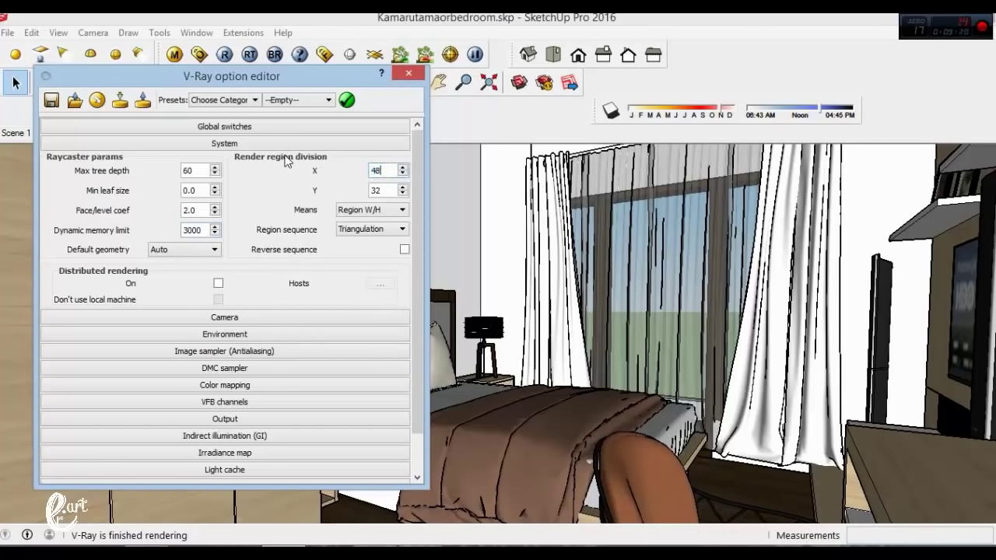
key("Tab")
type("4")
type("8")
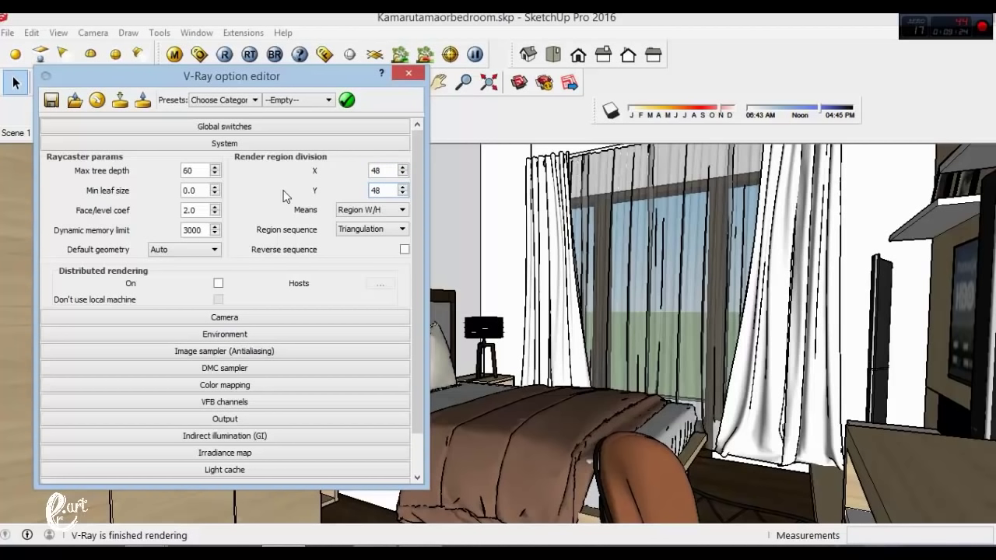
left_click(361, 232)
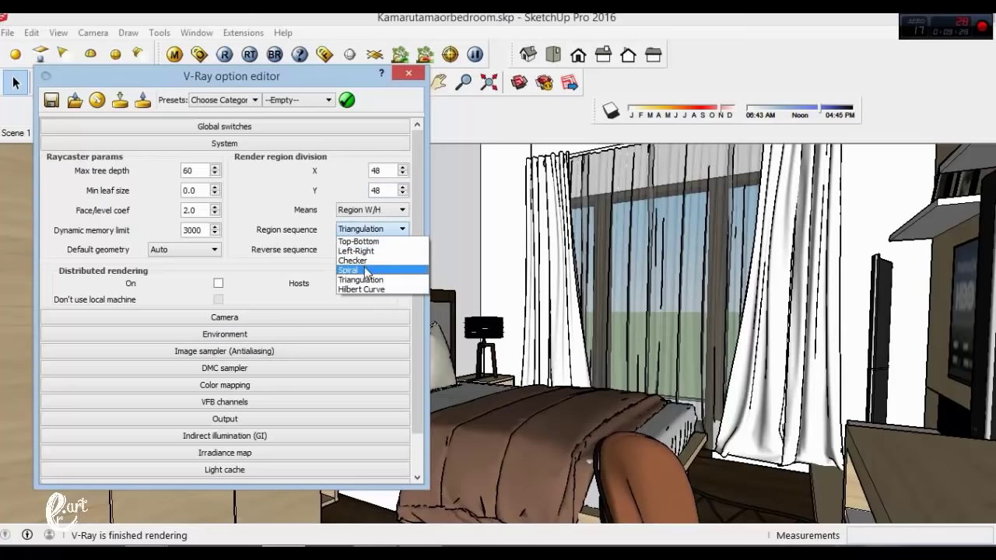
left_click(364, 252)
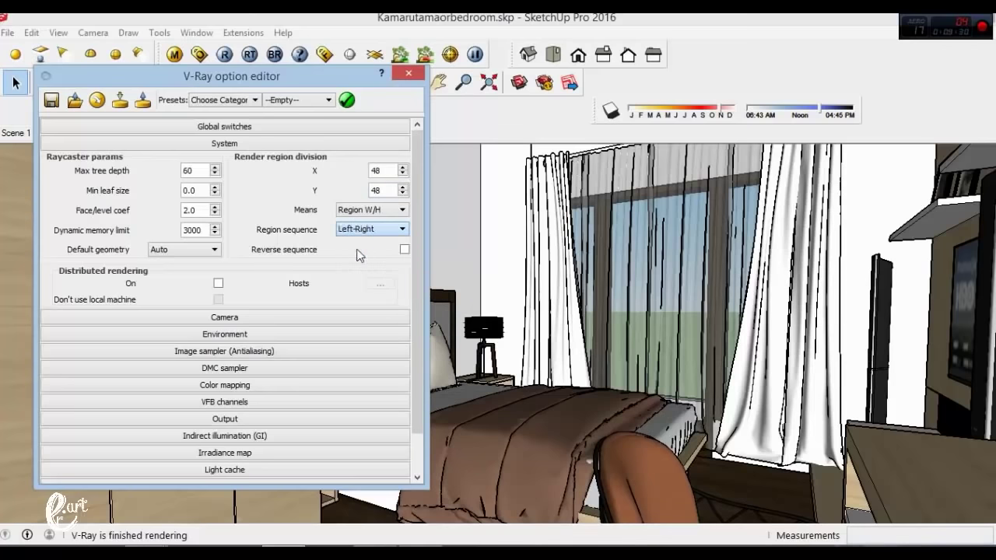
left_click(218, 284)
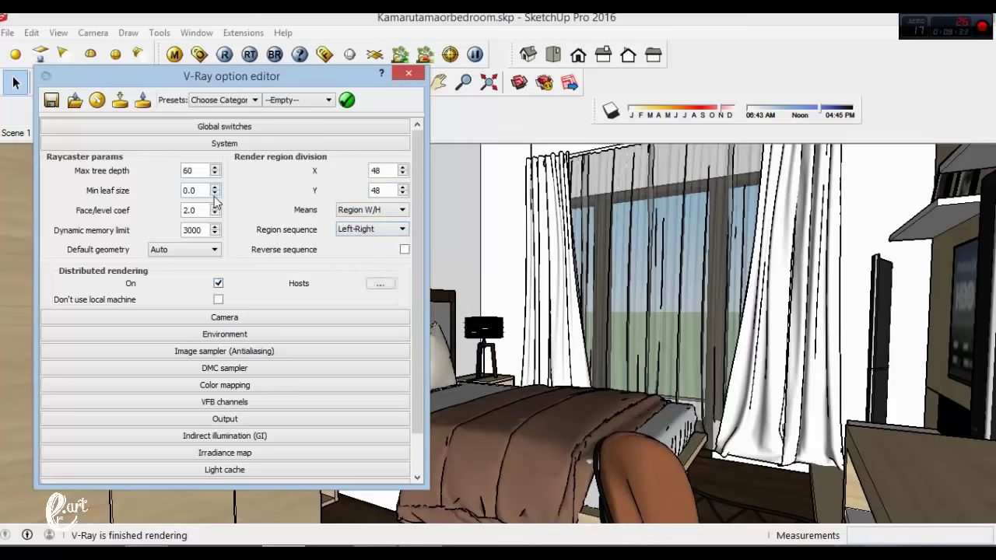
Change the V-Ray camera shutter speed to 30.
left_click(223, 145)
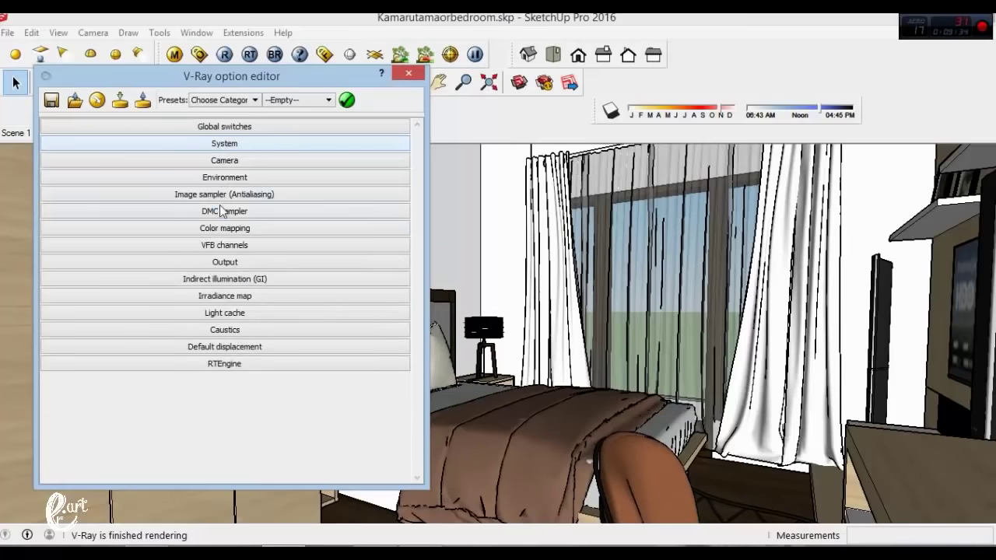
left_click(221, 164)
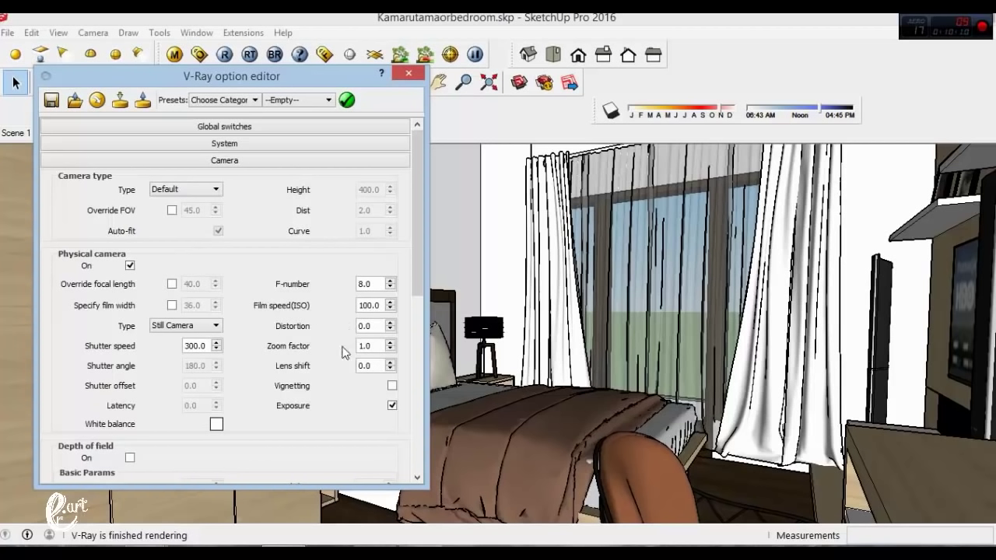
left_click(196, 346)
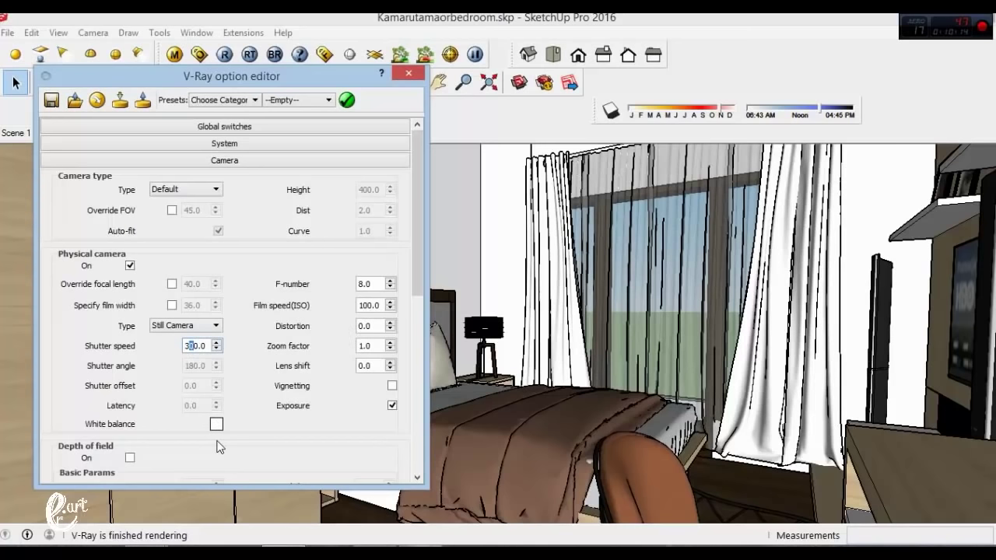
key("Delete")
Set the camera white balance to olive grey (RGB 170, 170, 127).
left_click(217, 424)
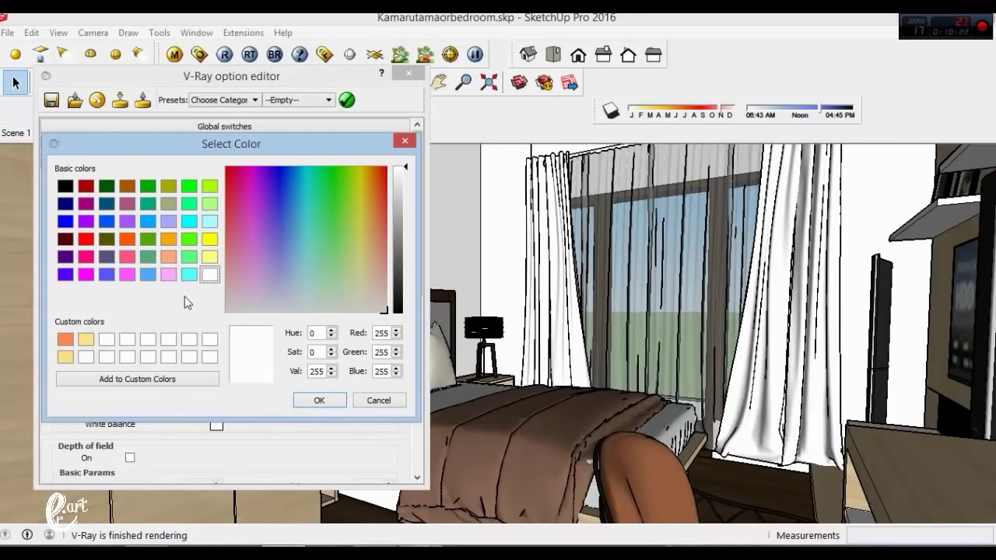
left_click(168, 203)
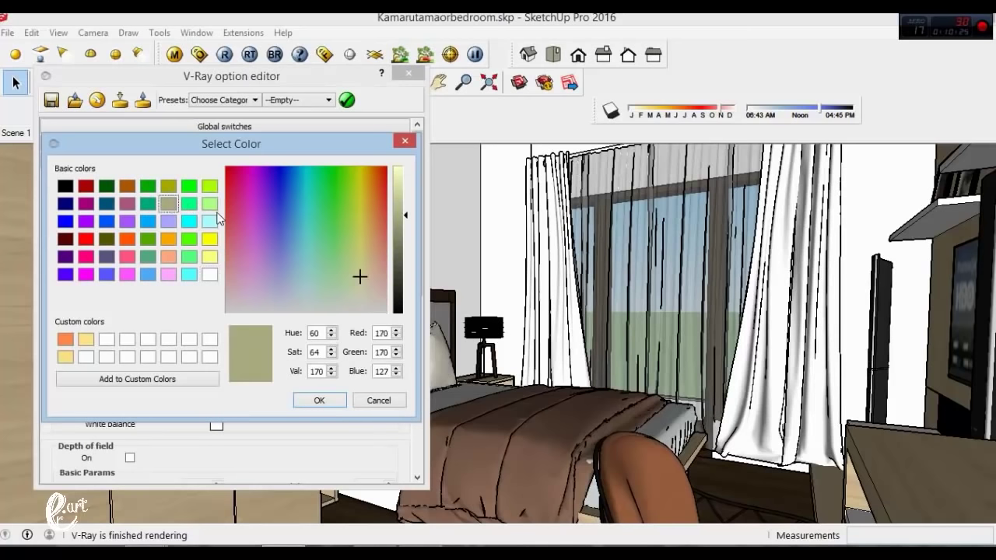
left_click(320, 401)
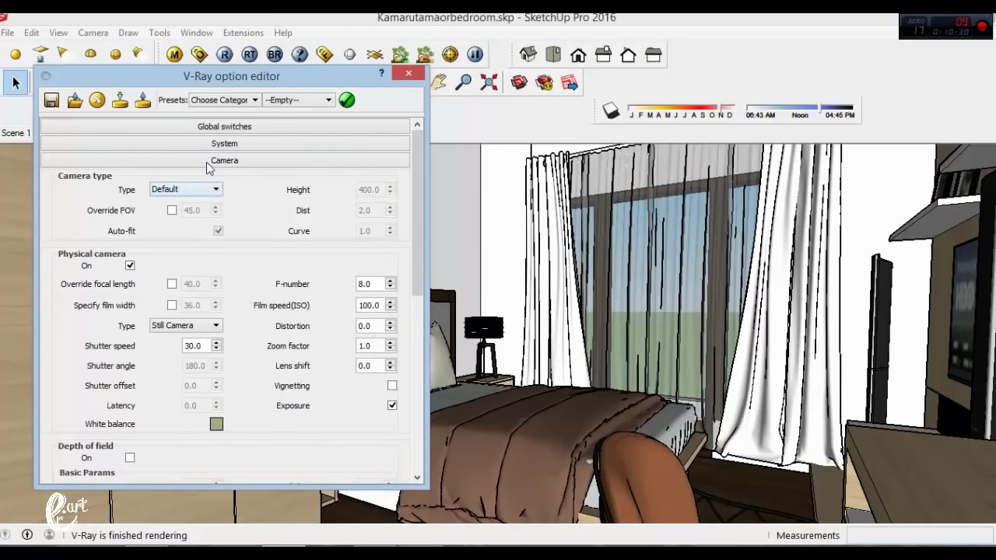
left_click(208, 160)
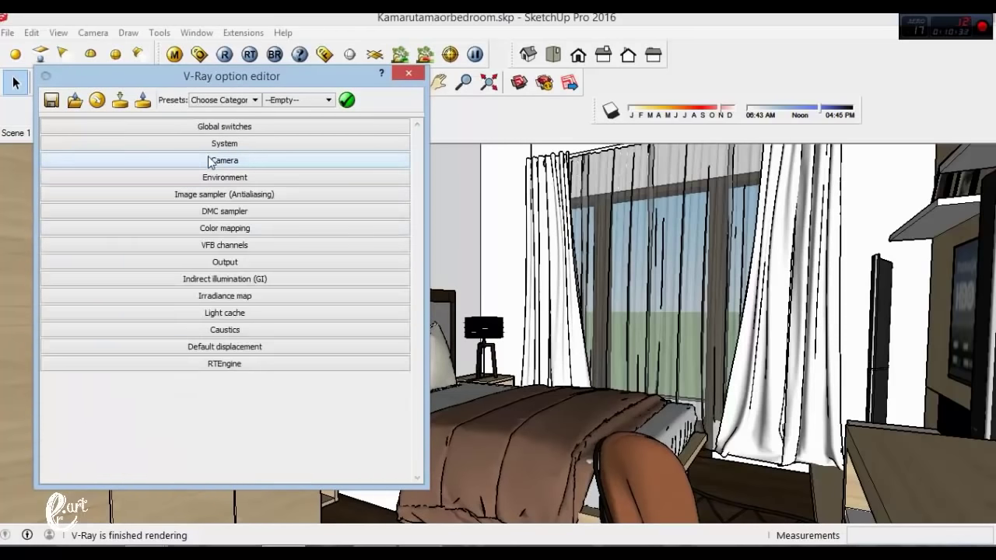
left_click(199, 178)
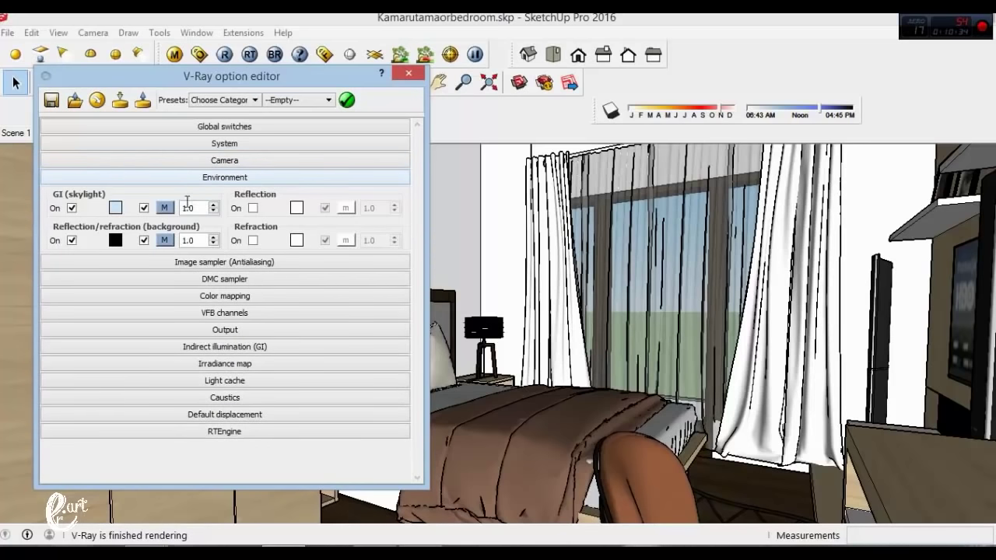
Make the GI skylight colour a light grey, RGB 221, 221, 221.
left_click(116, 209)
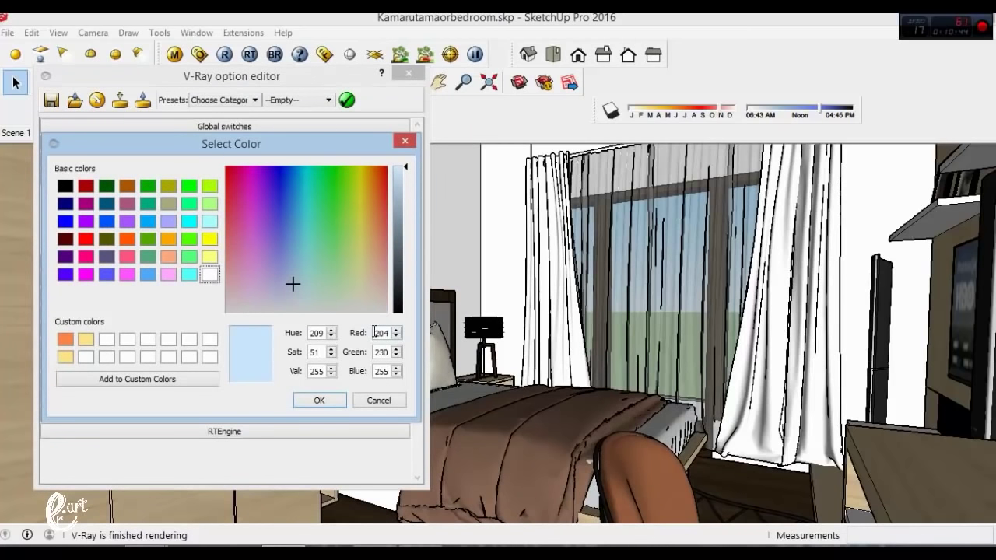
left_click(374, 333)
left_click_drag(399, 206, 400, 182)
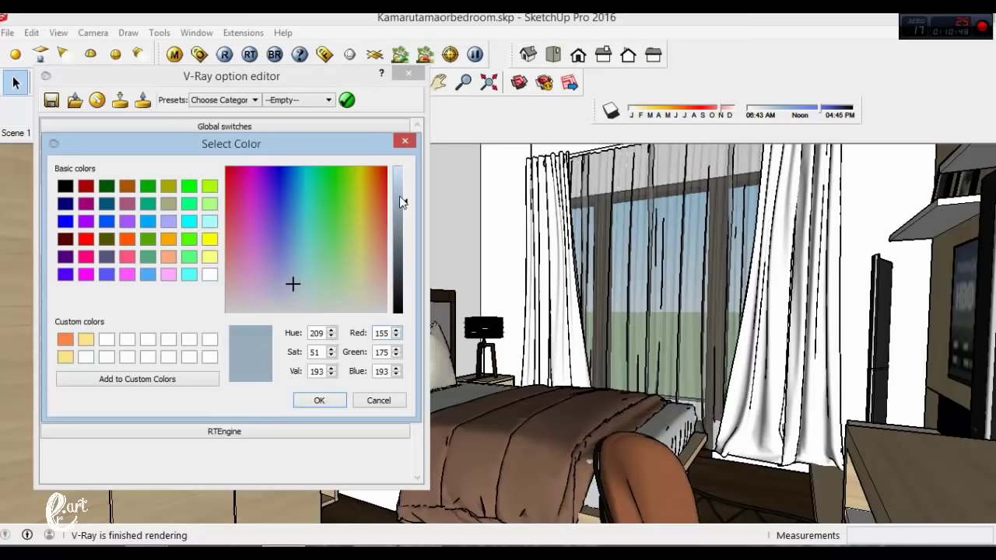
left_click_drag(290, 263, 208, 330)
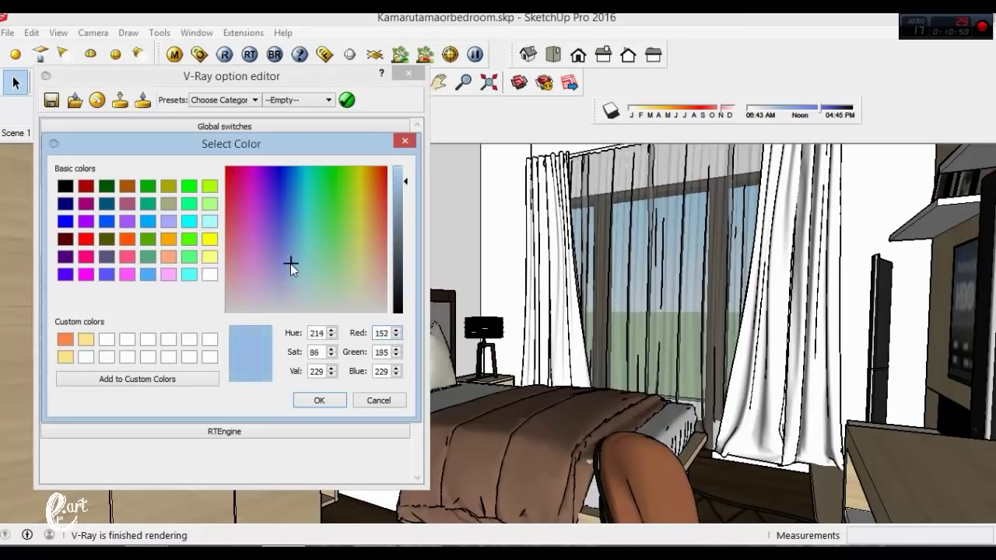
left_click_drag(399, 180, 400, 188)
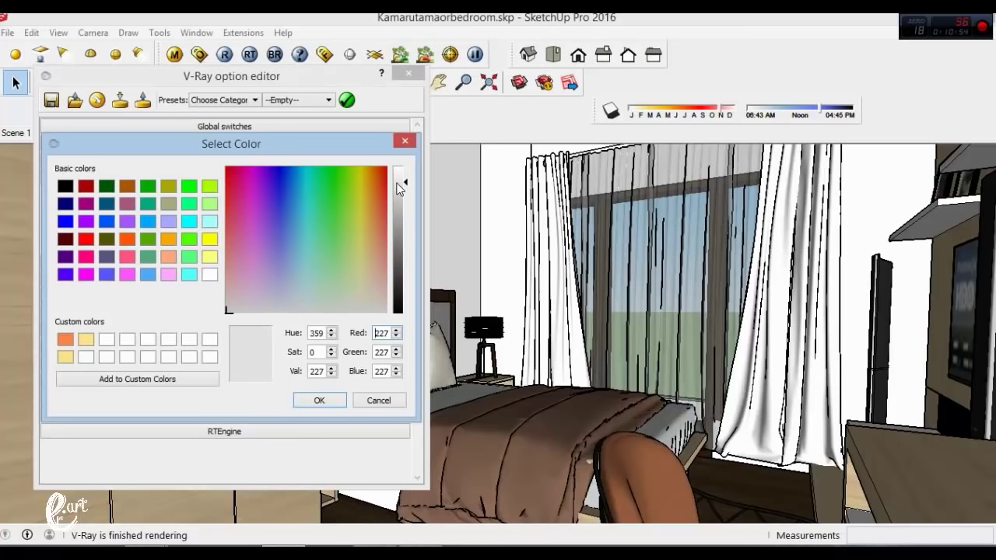
left_click_drag(400, 189, 399, 192)
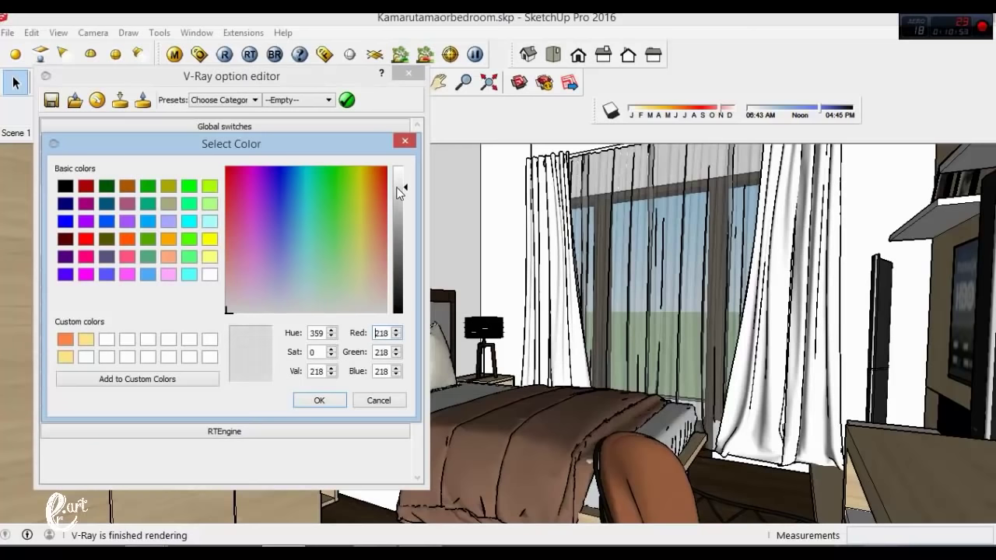
left_click(320, 400)
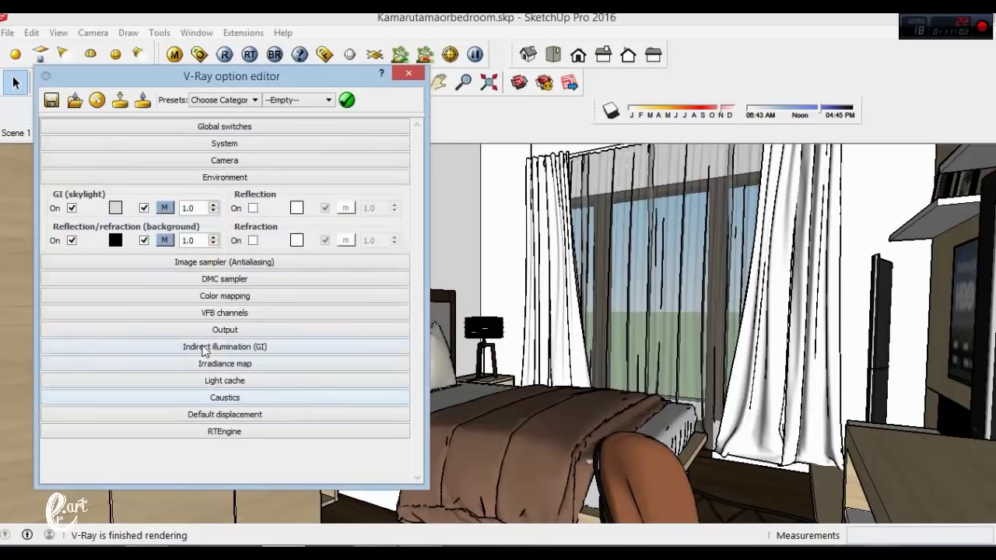
Apply a TexSky map to the skylight with the sun disabled and horizon illumination 0.0.
double_click(191, 207)
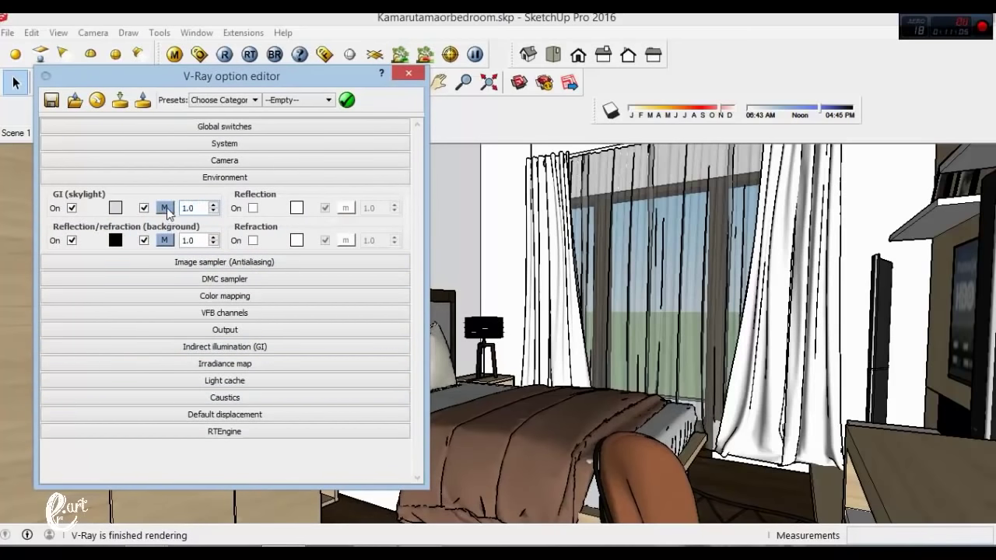
left_click(164, 208)
left_click(168, 212)
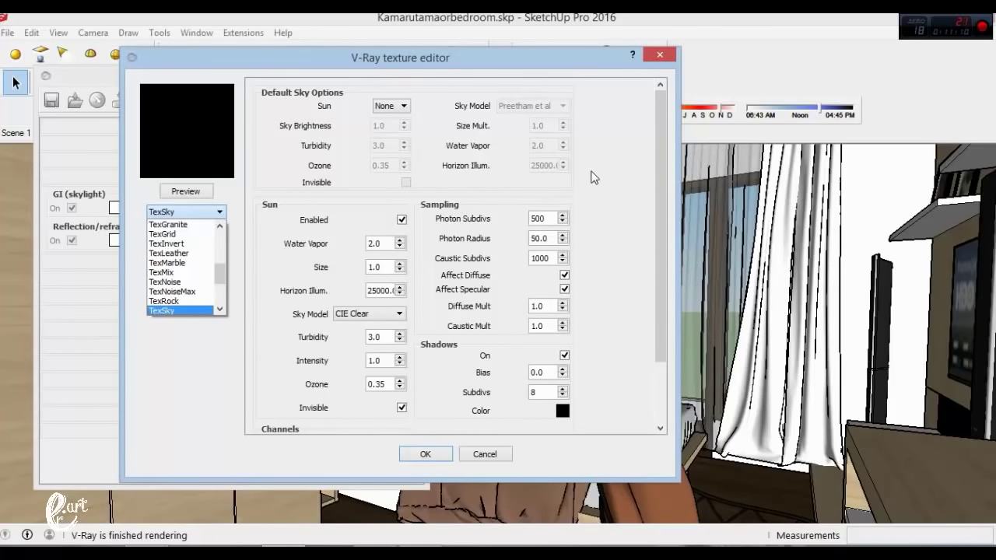
left_click(633, 144)
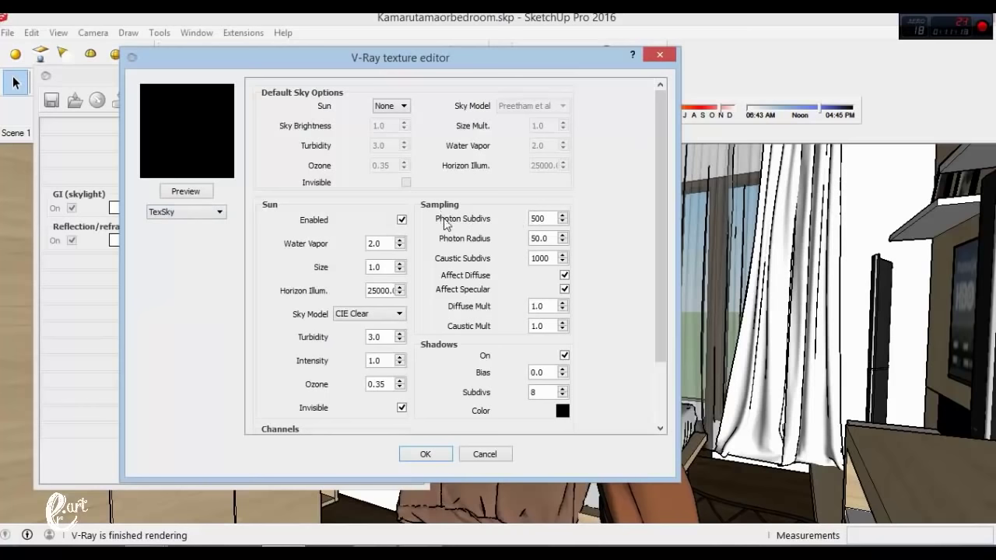
left_click(403, 223)
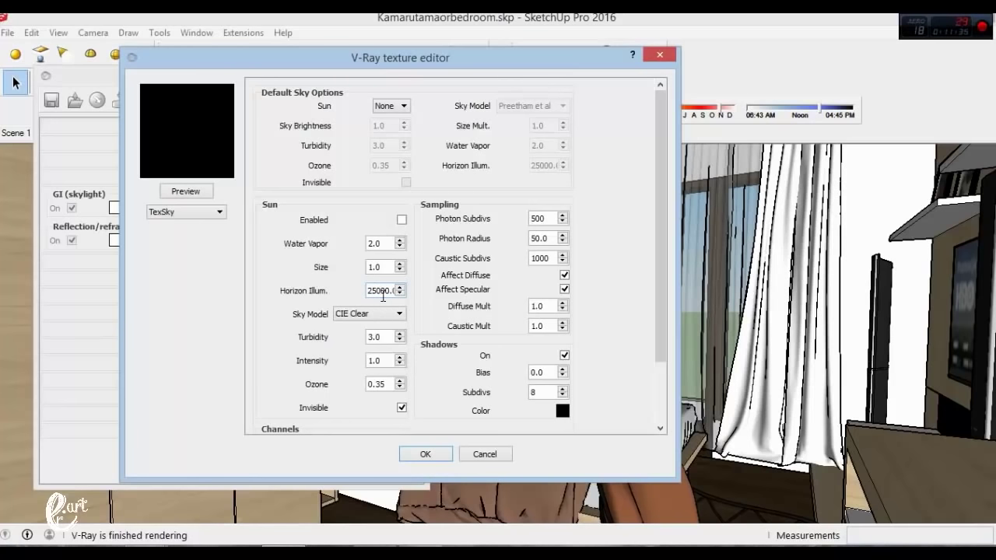
double_click(383, 291)
type("0.0")
Set photon and caustic subdivs to 0, and turn off affect diffuse, invisible and shadows.
left_click_drag(552, 221, 526, 220)
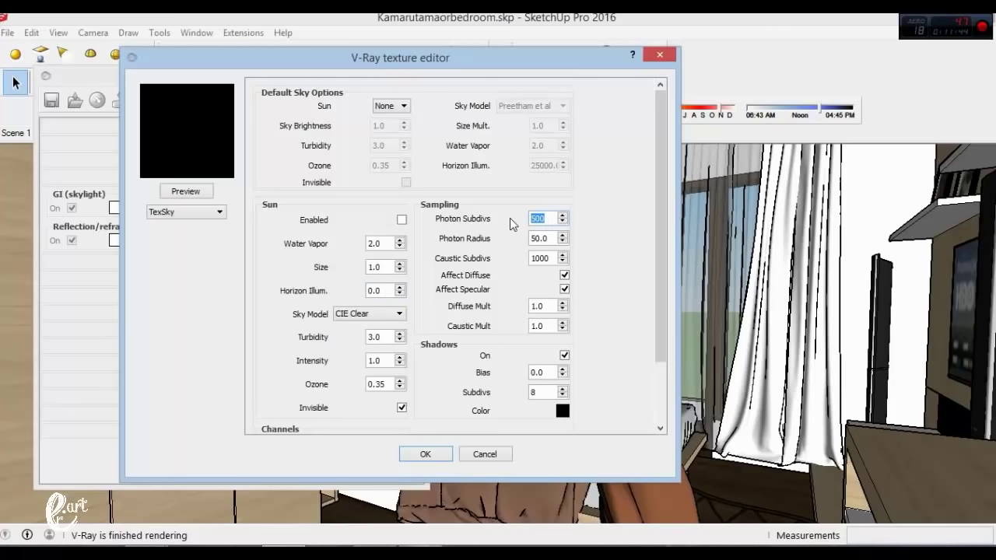
type("0")
left_click_drag(554, 259, 443, 254)
type("0")
left_click(565, 275)
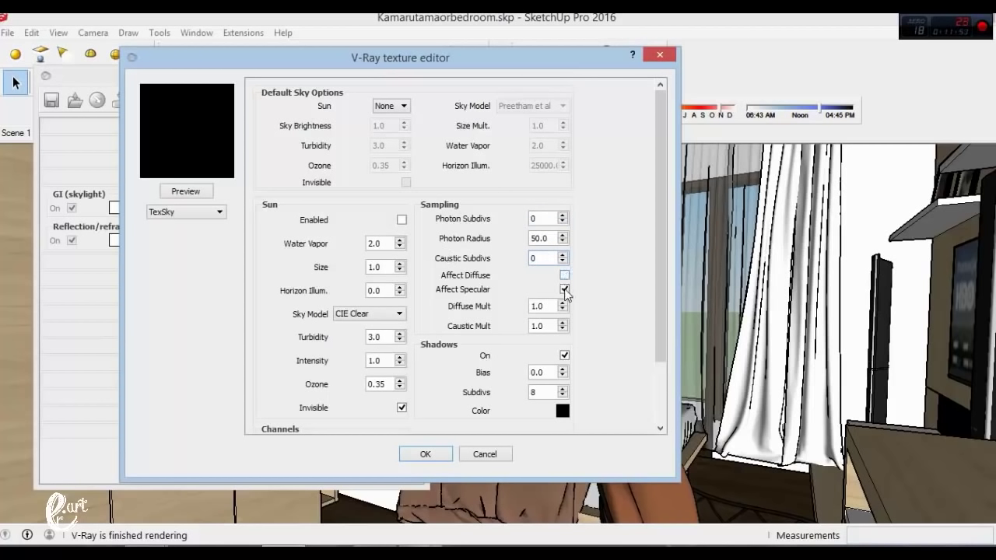
left_click(539, 239)
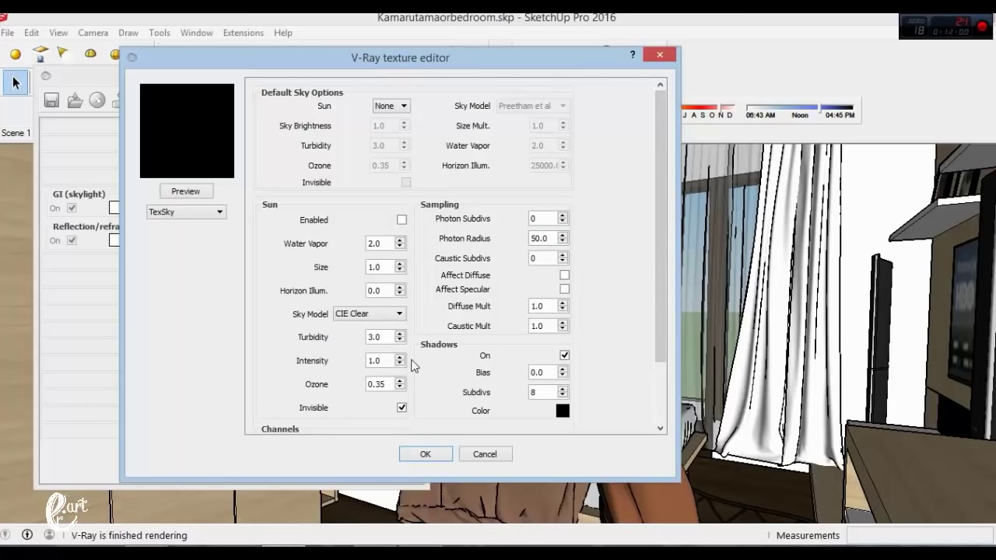
left_click(402, 408)
left_click(565, 357)
mouse_move(663, 298)
left_mouse_down()
mouse_move(665, 345)
mouse_move(655, 207)
left_mouse_up()
left_click(421, 454)
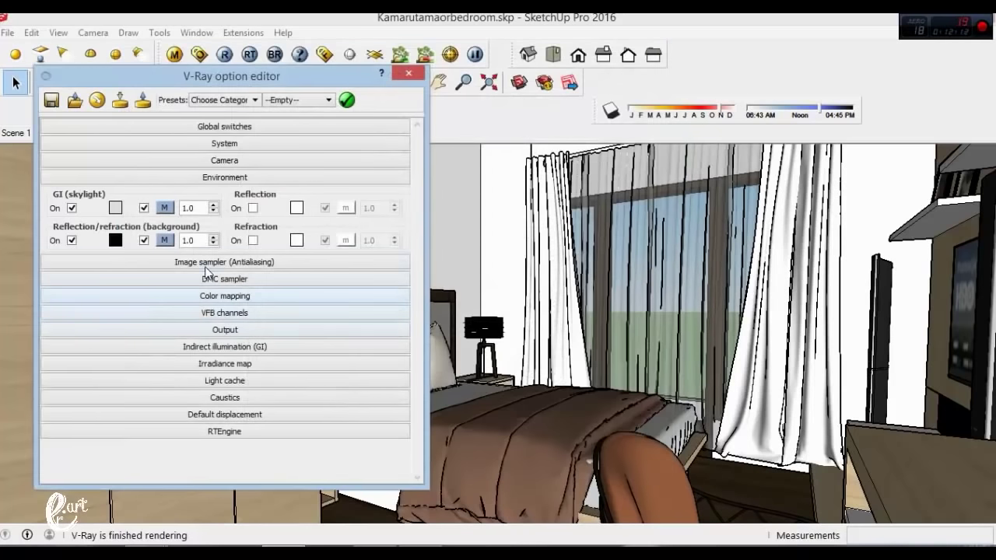
Set the background multiplier to 0.5.
left_click(165, 240)
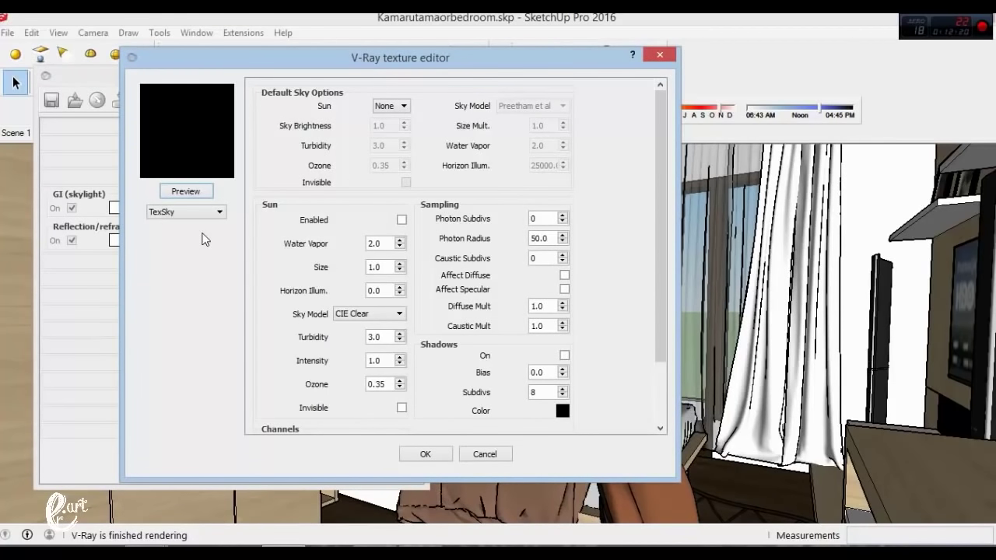
left_click(415, 456)
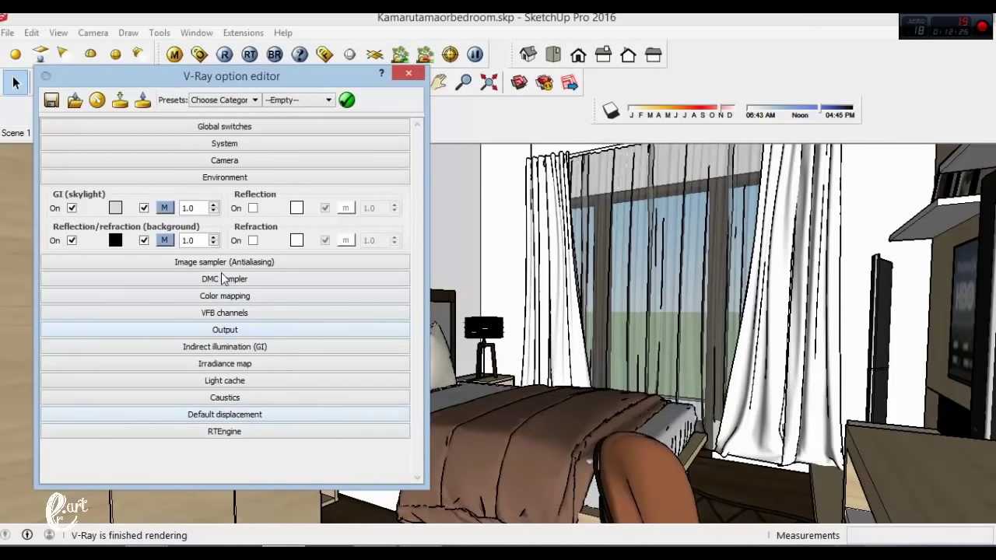
double_click(189, 241)
type("0")
type(".5")
Make the background colour a pale yellow, RGB 255, 255, 202.
left_click(117, 238)
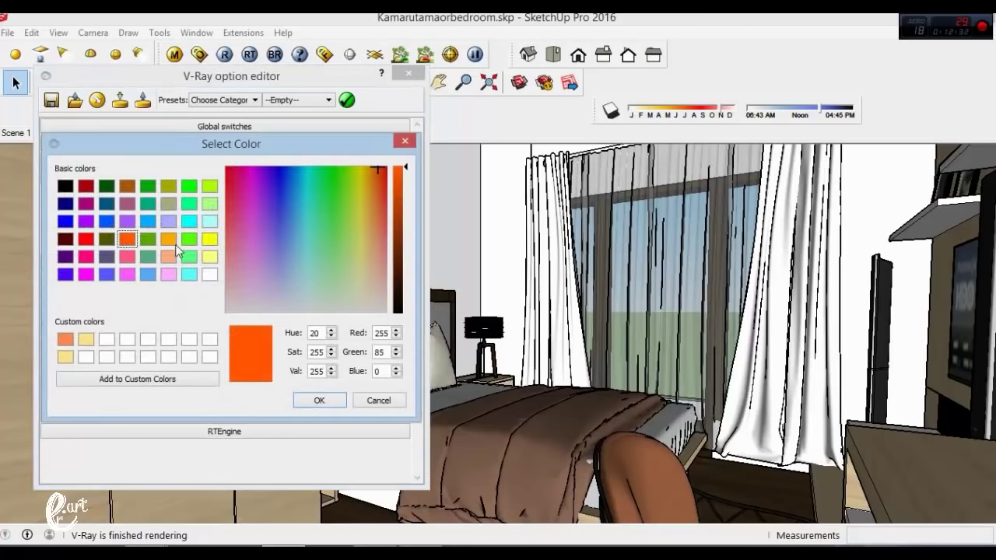
left_click(85, 343)
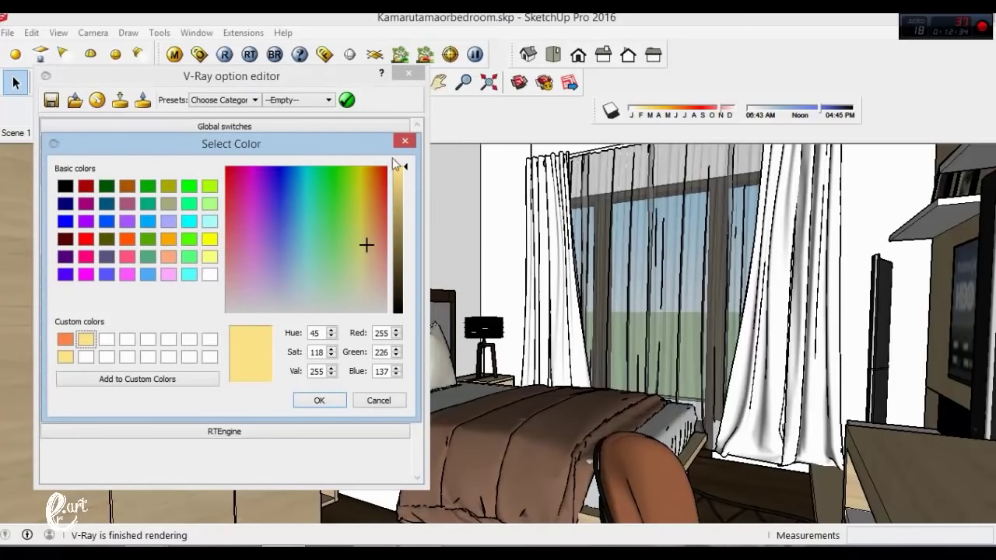
left_click_drag(371, 243, 366, 254)
left_click(318, 400)
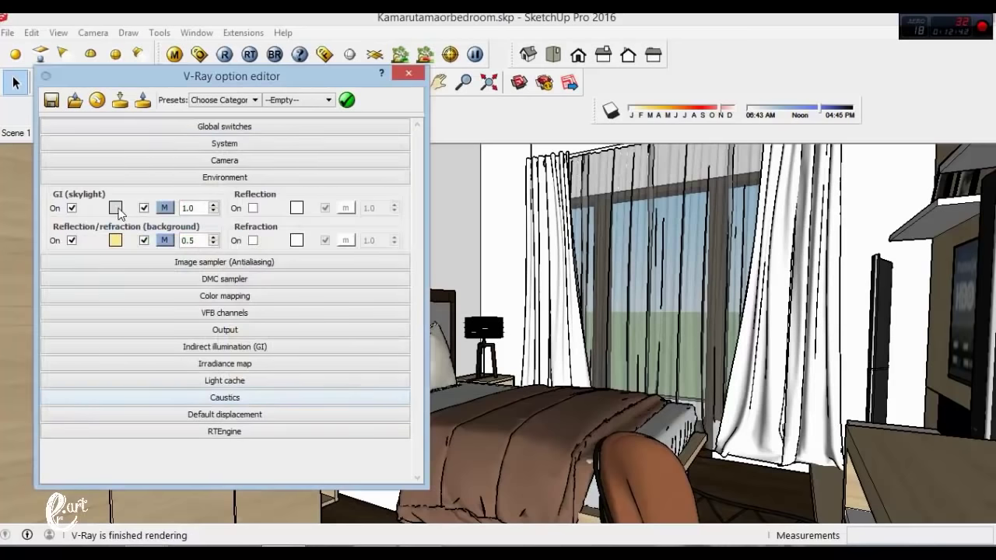
left_click(115, 239)
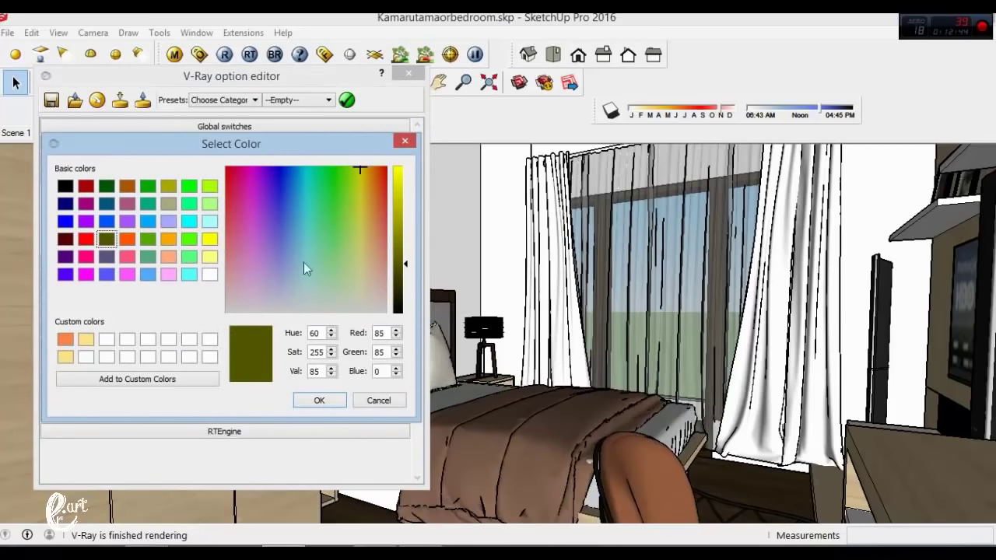
left_click(85, 343)
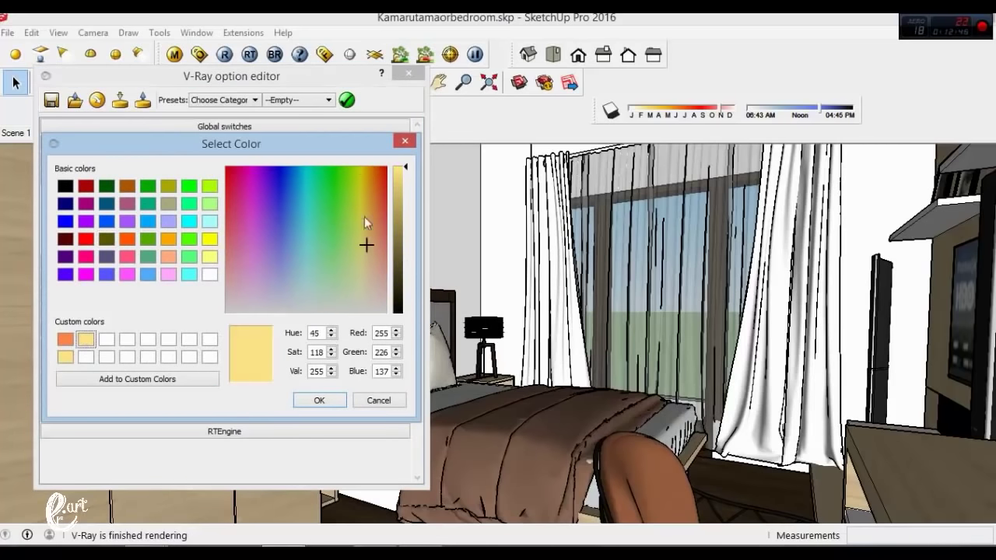
left_click_drag(366, 230, 365, 287)
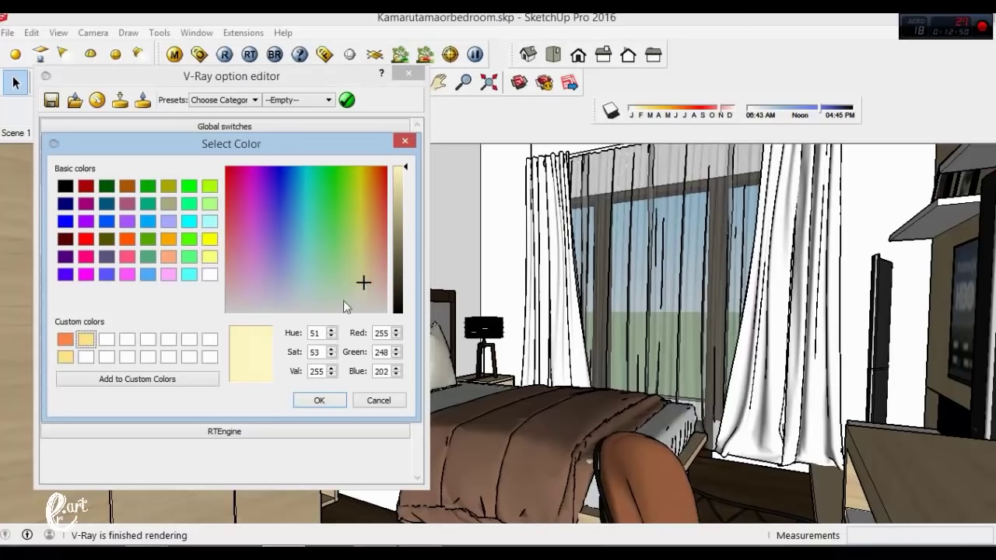
left_click(395, 349)
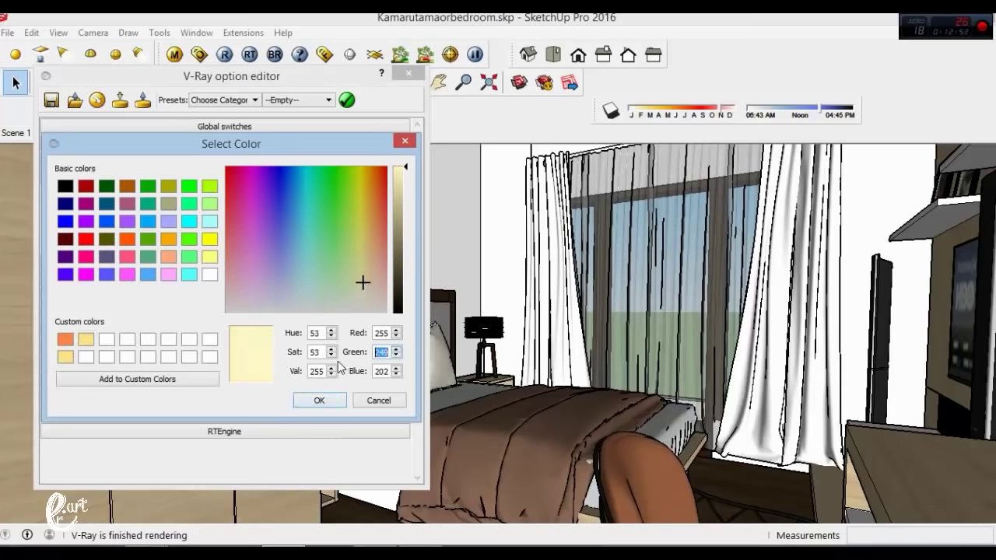
type("255")
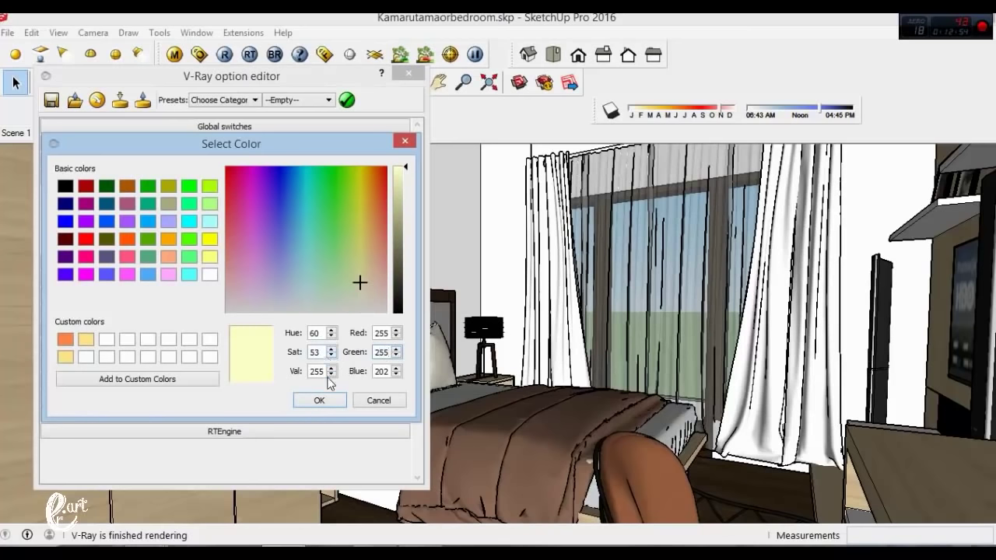
left_click(320, 401)
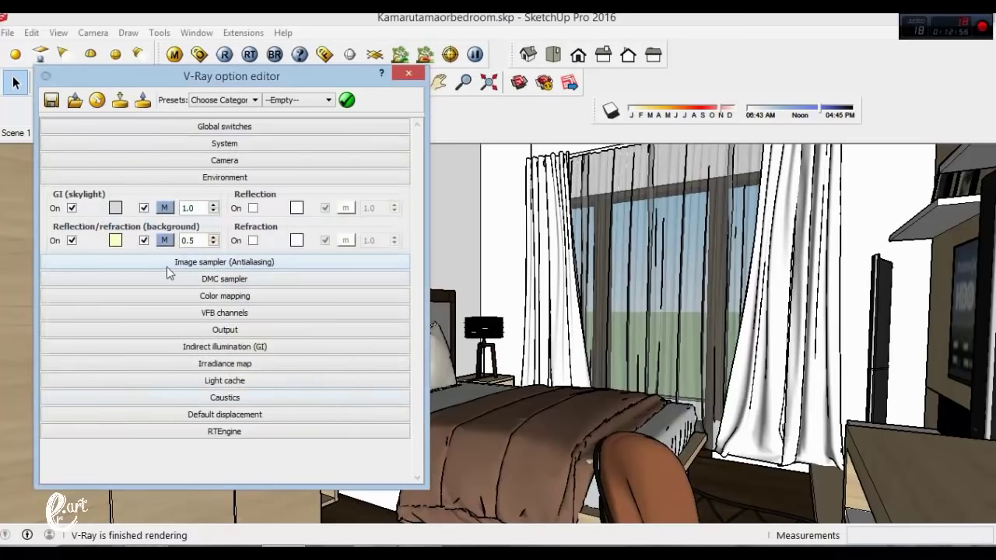
Set image sampler Min subdivs 5, Max subdivs 15, with the Catmull Rom filter.
left_click(171, 185)
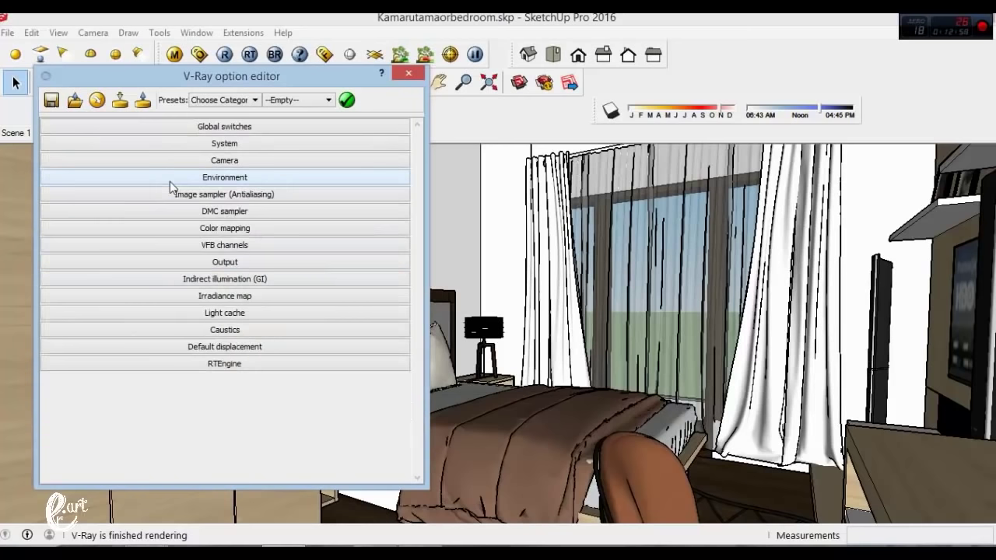
left_click(176, 200)
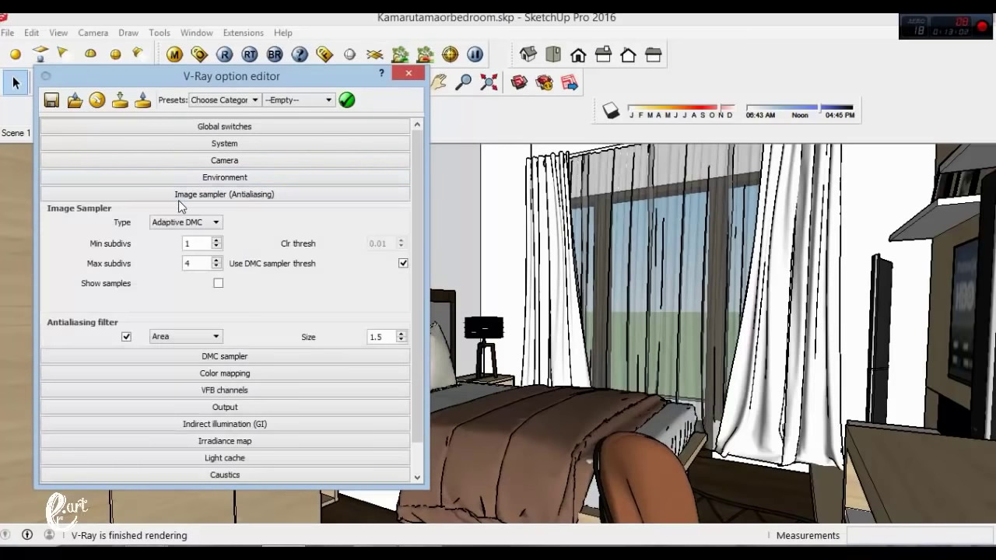
double_click(199, 243)
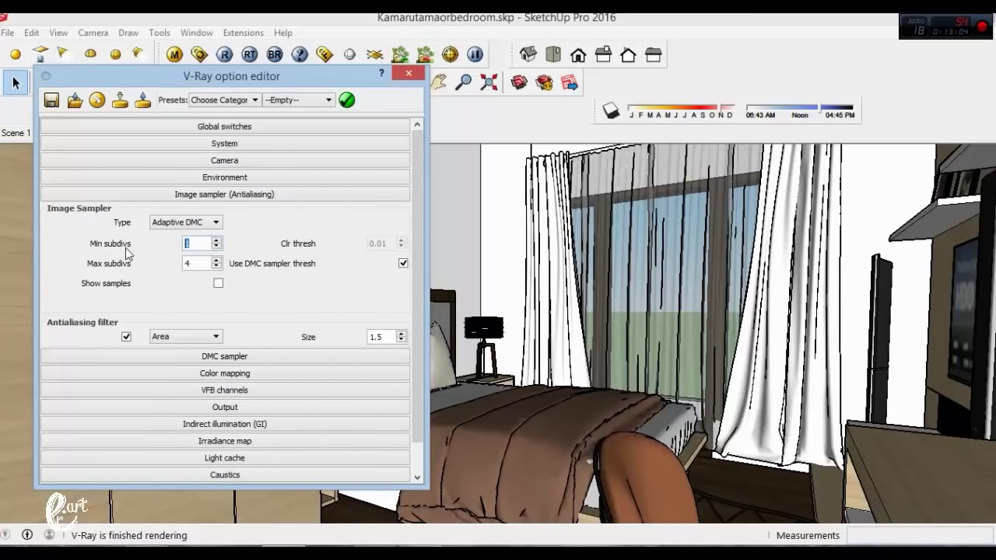
type("5")
double_click(200, 262)
type("15")
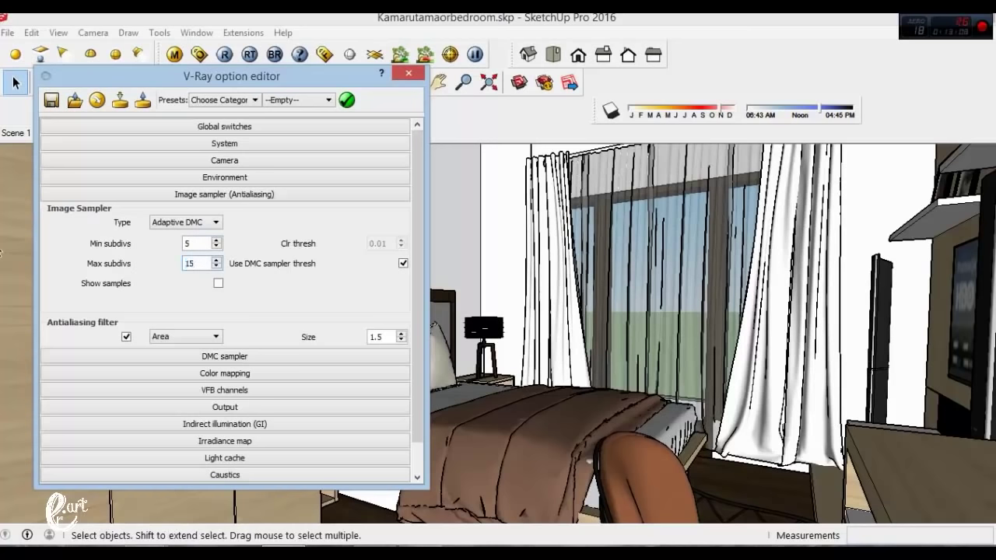
left_click(176, 336)
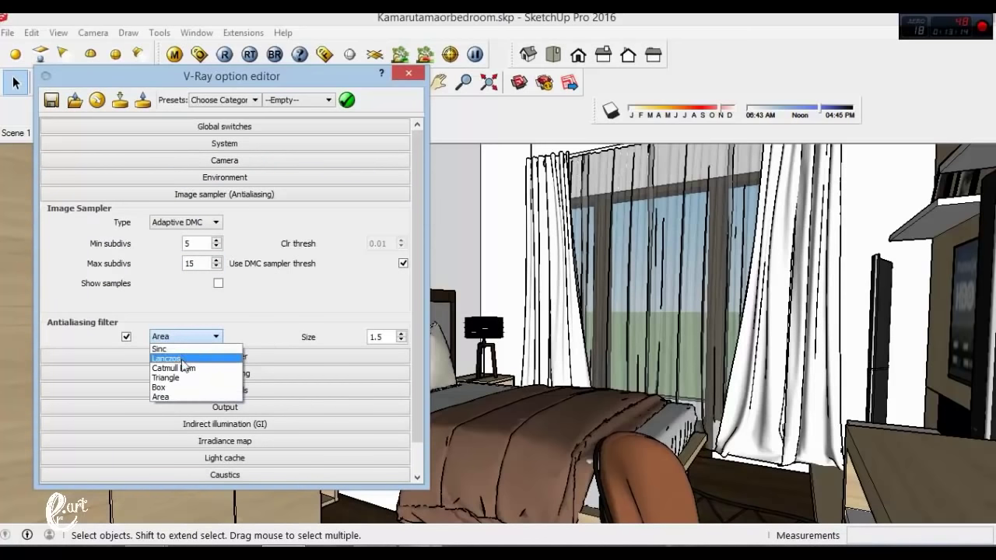
left_click(186, 369)
Enter noise threshold 0.005 and min samples 10 in the DMC sampler.
left_click(187, 199)
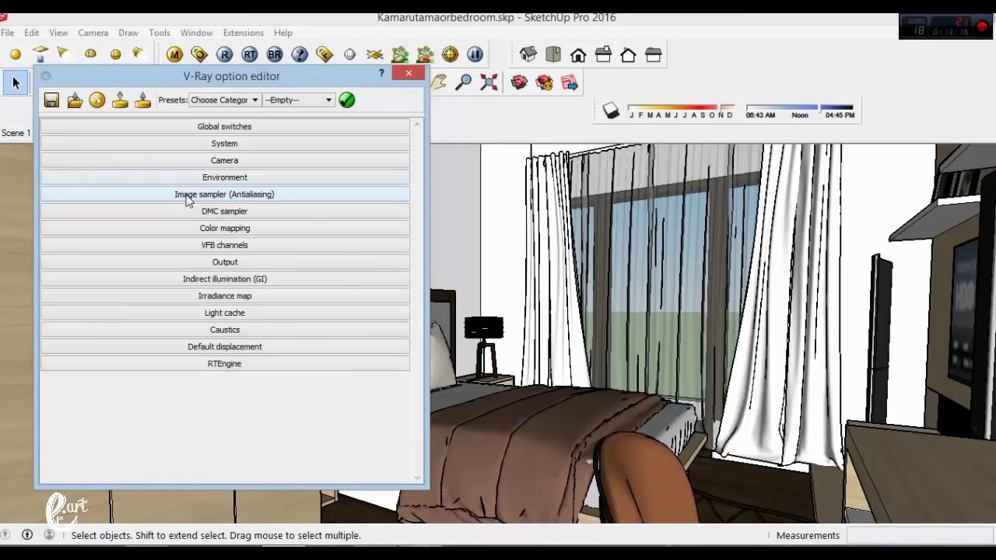
left_click(194, 211)
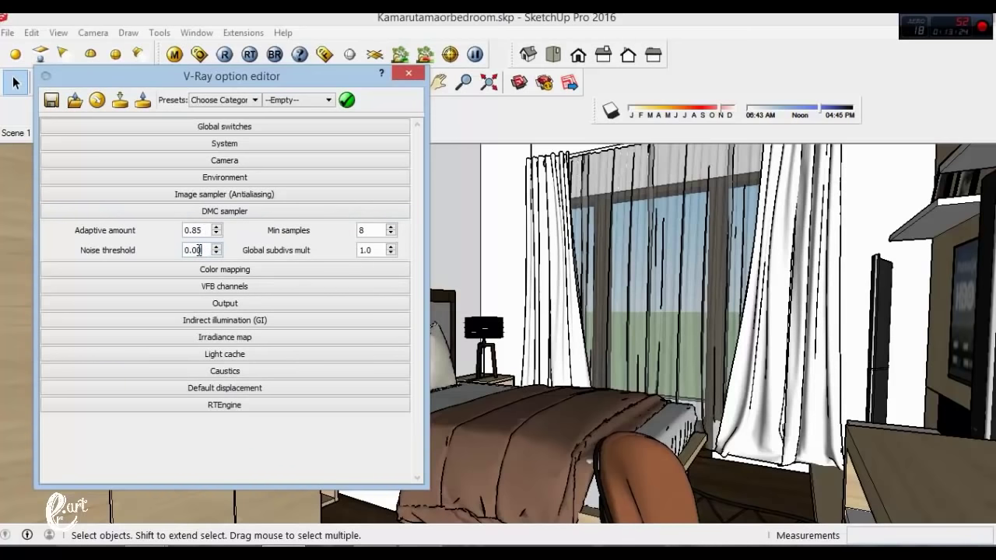
left_click(201, 250)
type("5")
left_click(370, 231)
key("BackSpace")
type("10")
key("Tab")
In the Color mapping rollout, set burn value 1.0, enable sub-pixel mapping and choose Exponential type.
left_click(274, 210)
left_click(268, 226)
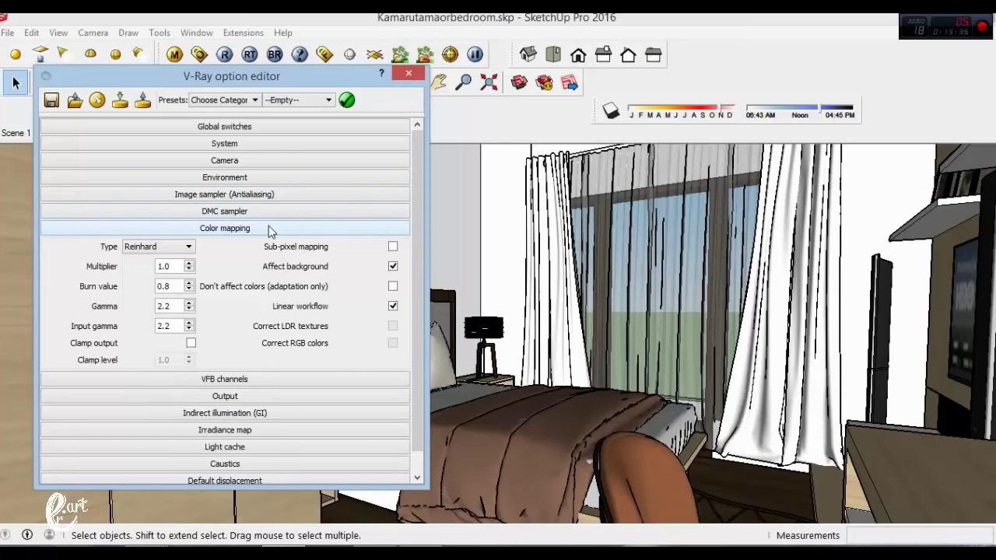
double_click(163, 286)
type("1.0")
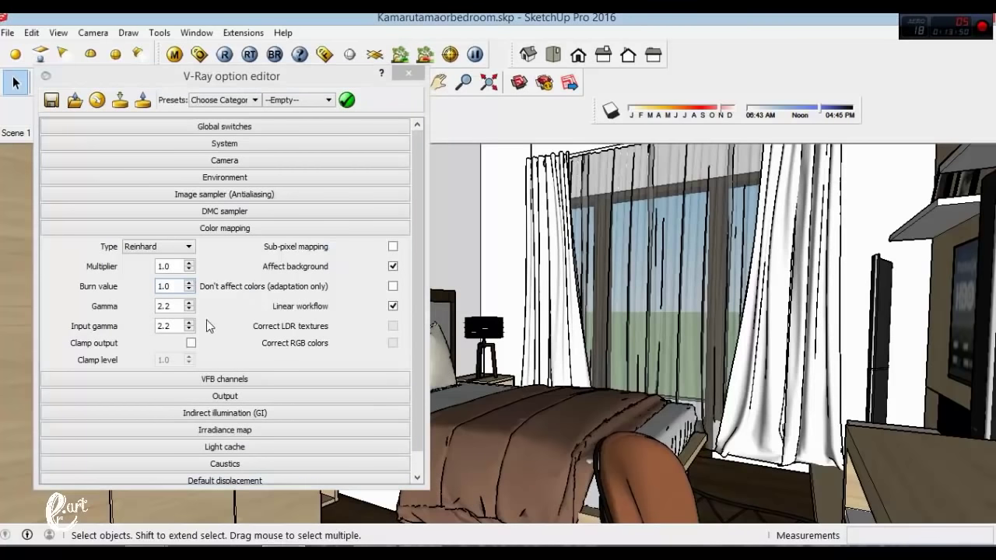
left_click(392, 247)
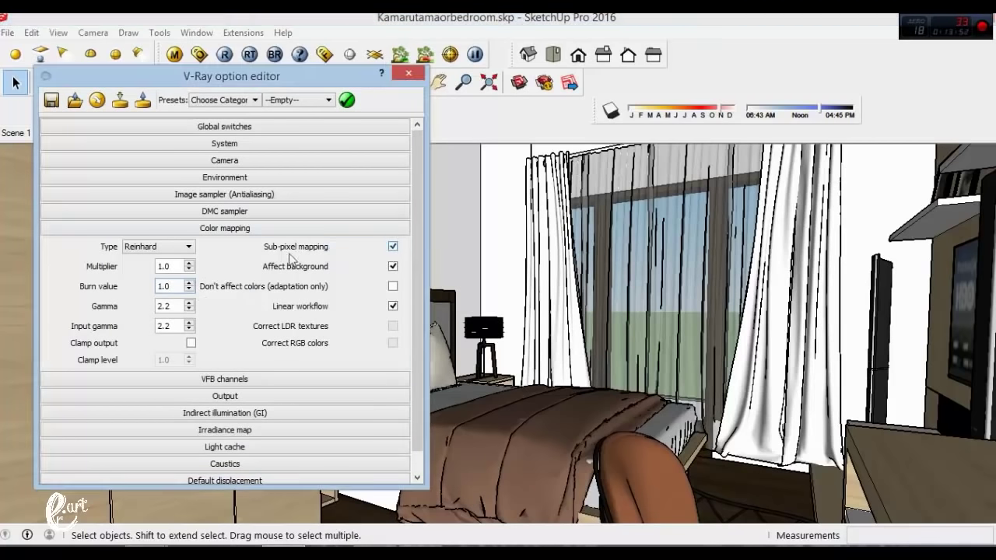
left_click(188, 246)
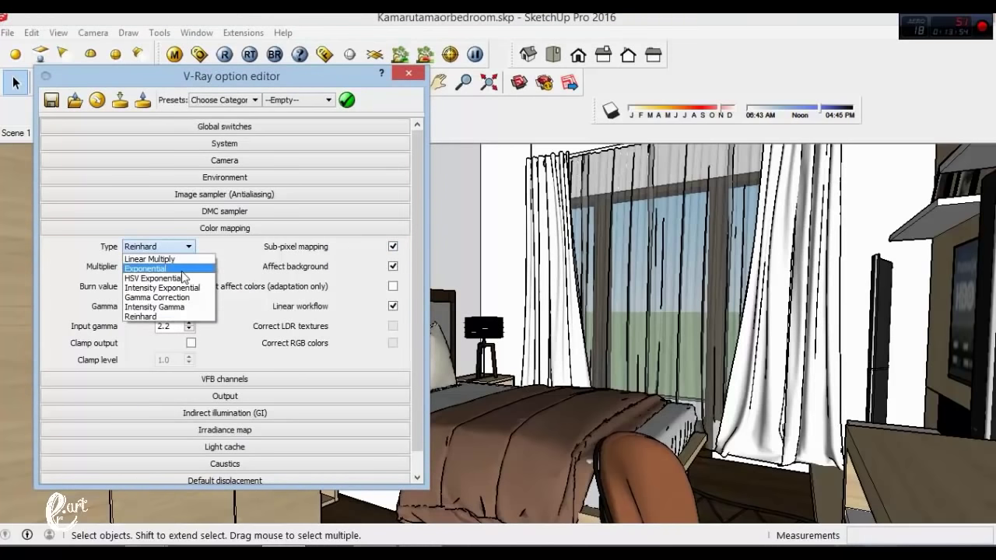
left_click(156, 269)
left_click(252, 228)
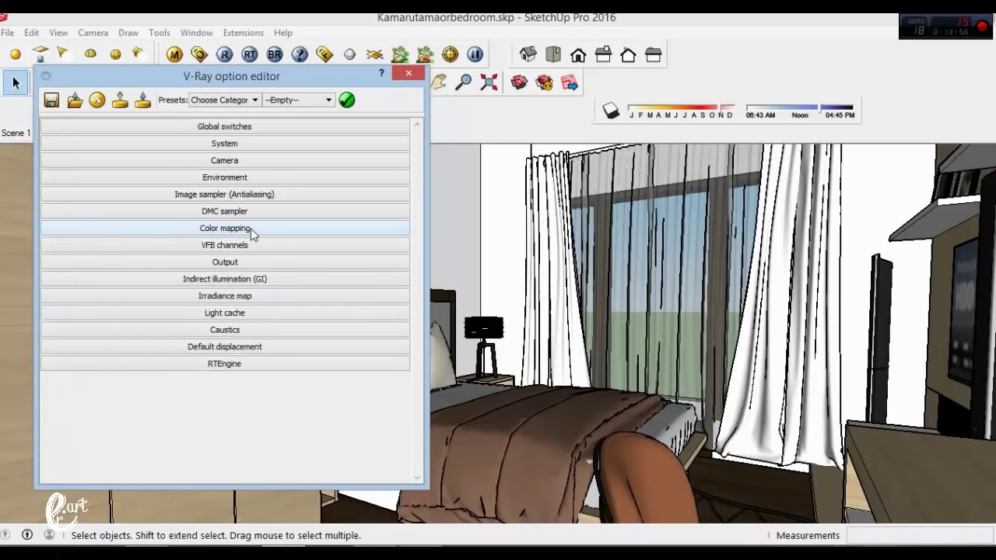
Show the Output rollout and set the output size to 800 x 600 after trying 1280 x 720.
left_click(239, 246)
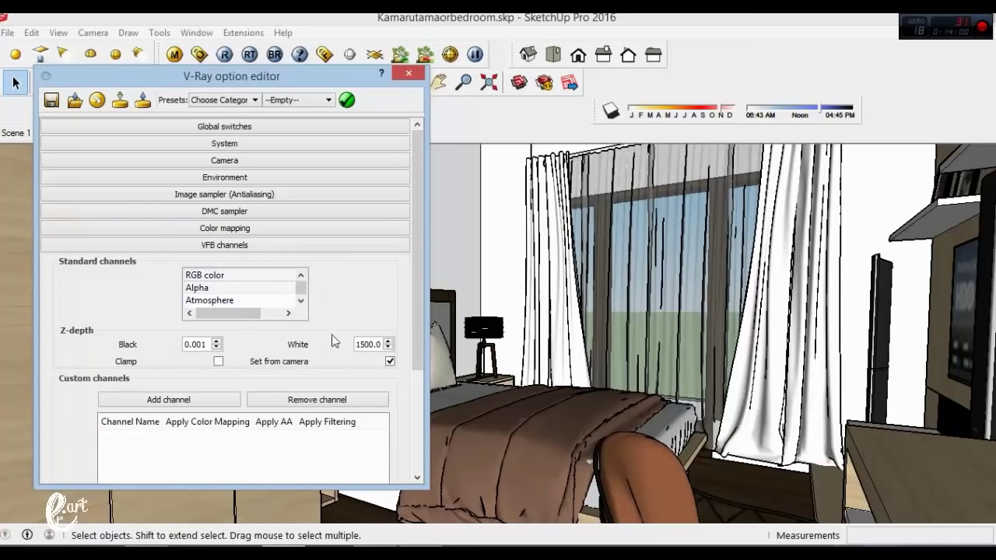
left_click(239, 249)
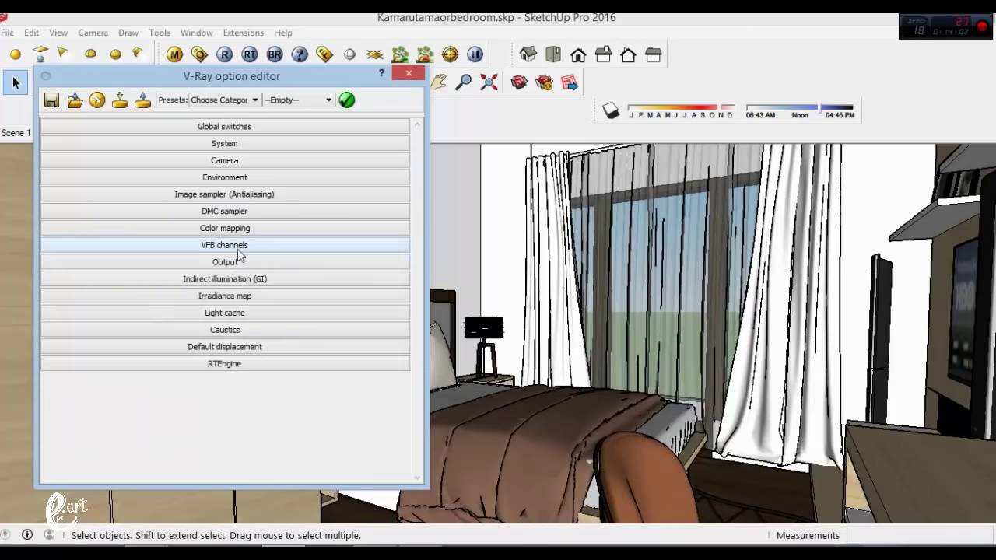
left_click(231, 262)
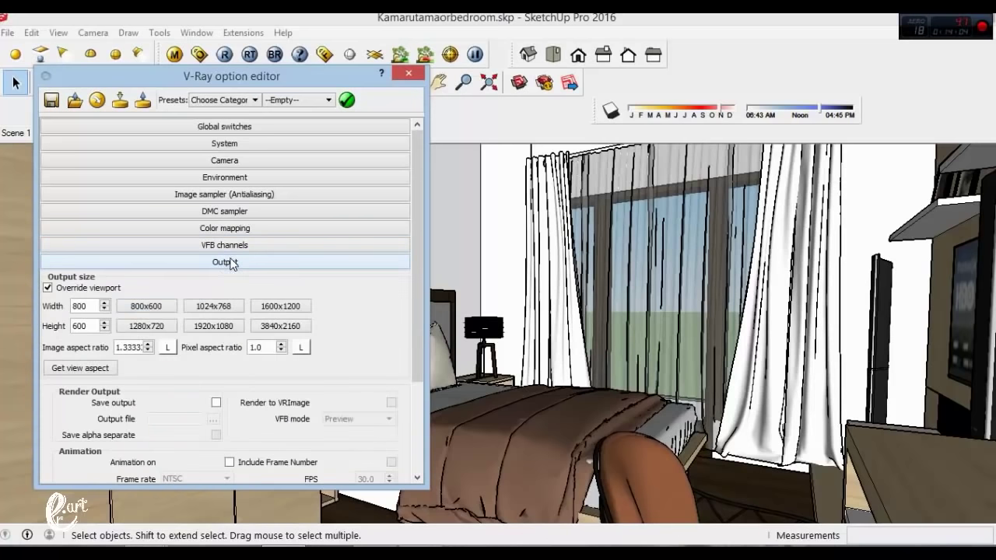
left_click(151, 326)
left_click(162, 307)
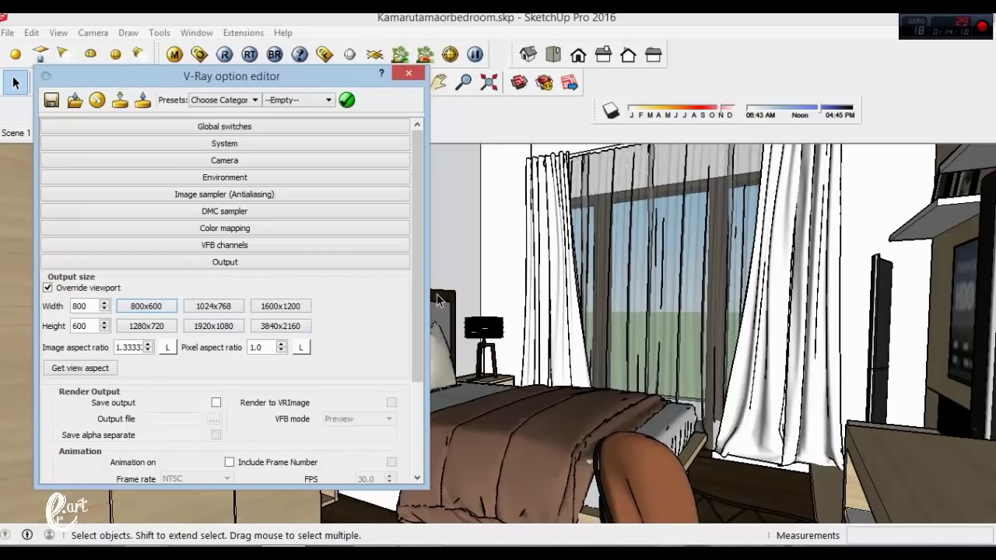
left_click_drag(420, 275, 413, 356)
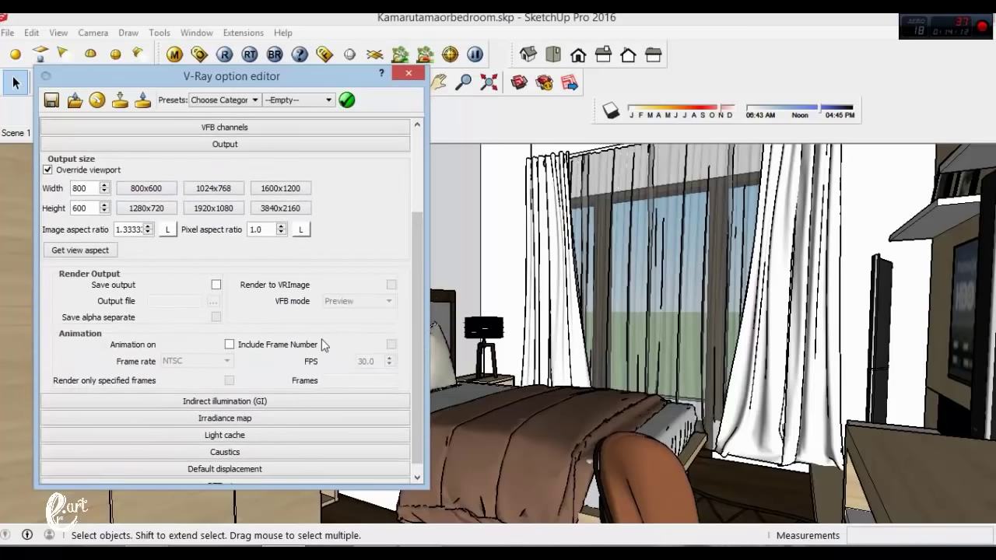
Collapse Output, expand Indirect illumination (GI) and turn on ambient occlusion.
left_click(225, 144)
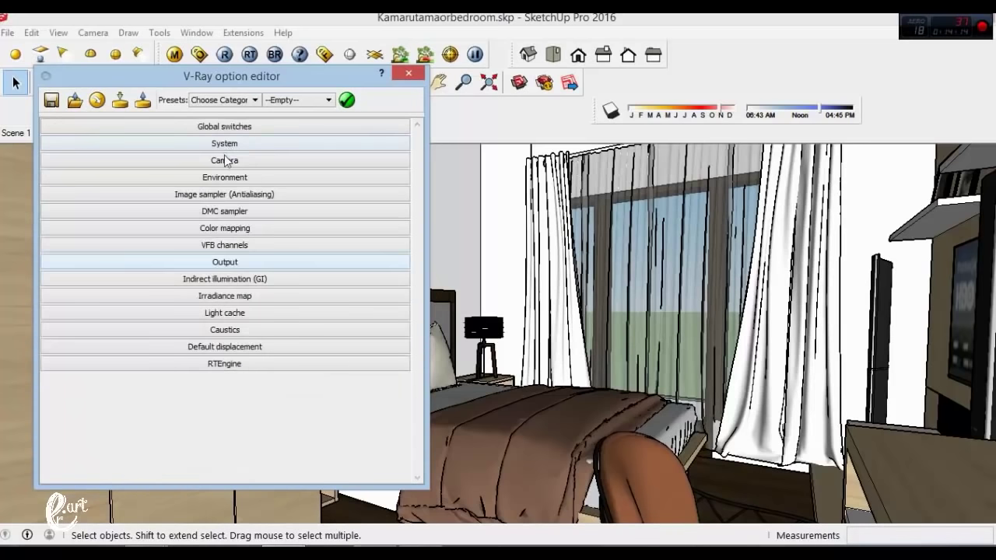
left_click(221, 279)
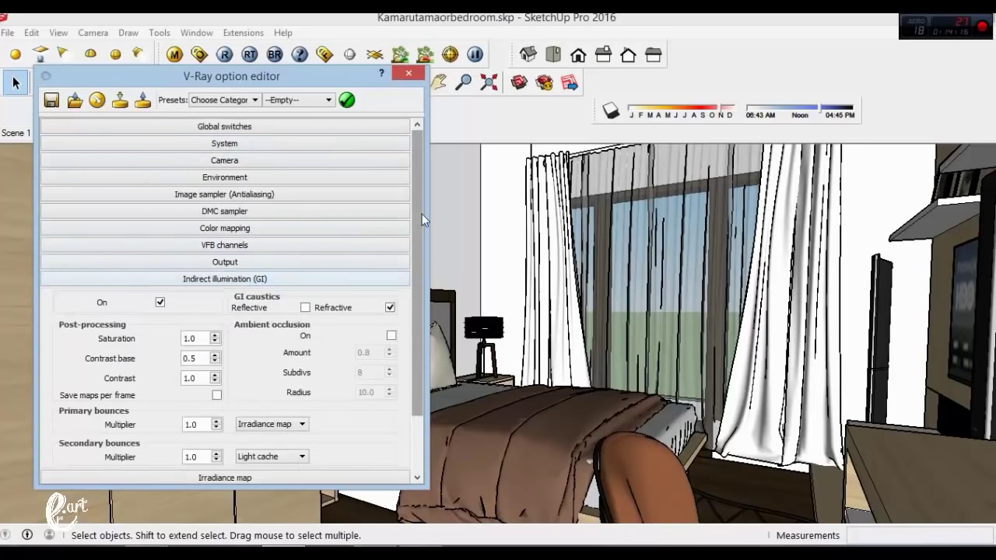
scroll(415, 215, "down", 1)
scroll(414, 225, "down", 1)
scroll(397, 253, "down", 1)
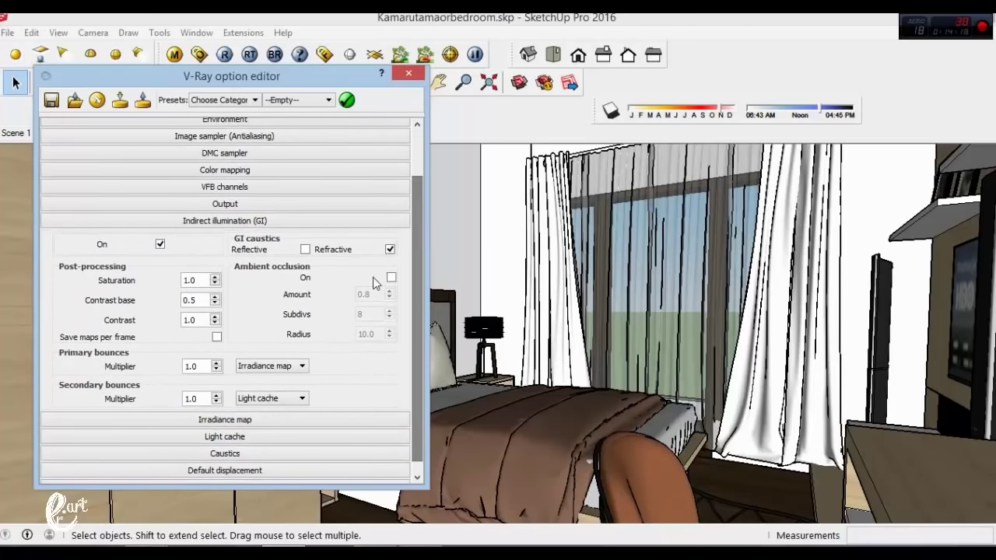
left_click(391, 277)
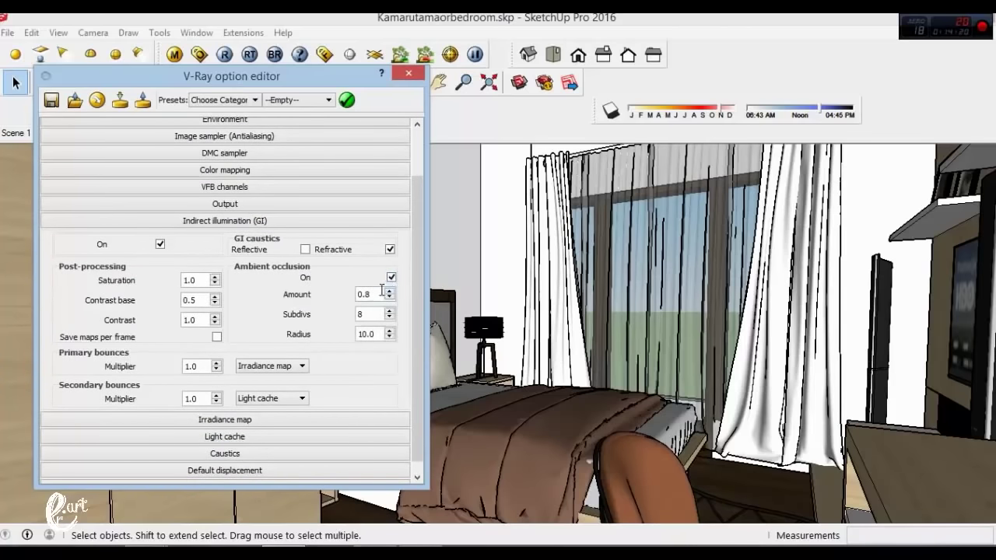
Set ambient occlusion amount 0.1, subdivs 25 and secondary bounces multiplier 0.85.
left_click(379, 294)
key("BackSpace")
type("1")
key("Tab")
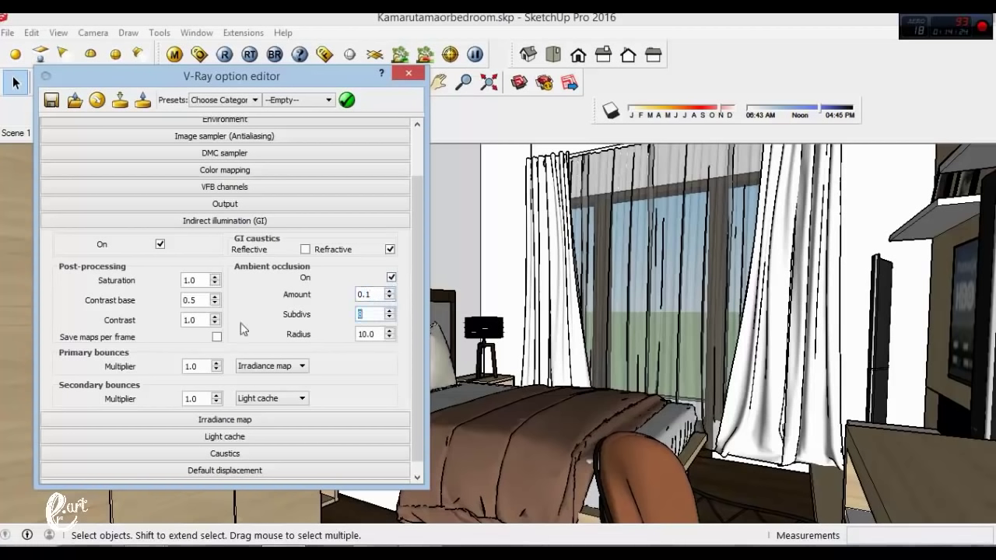
type("25")
left_click_drag(205, 398, 84, 397)
type("0.85")
left_click(159, 221)
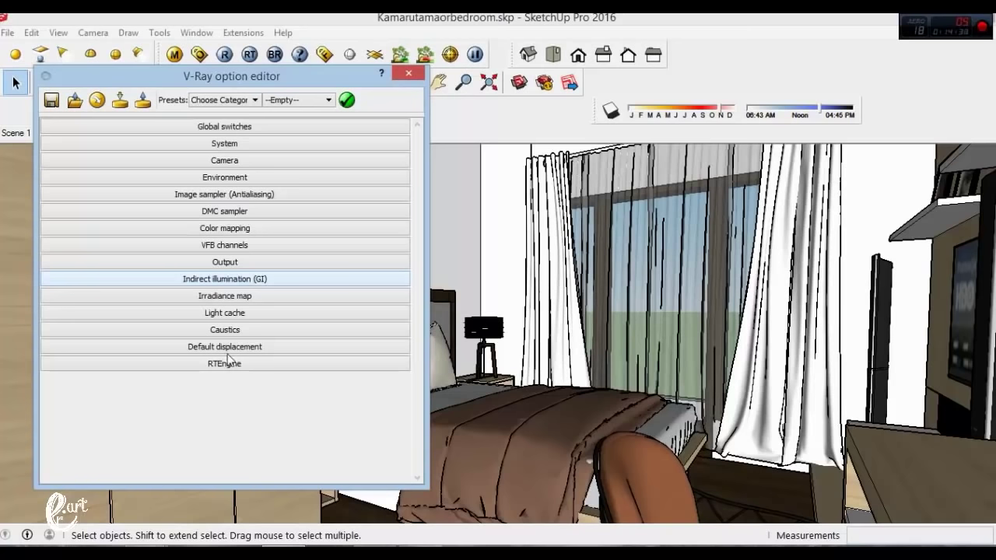
In the Irradiance map rollout, enter HSph. subdivs 90 and colour threshold 0.3.
left_click(230, 297)
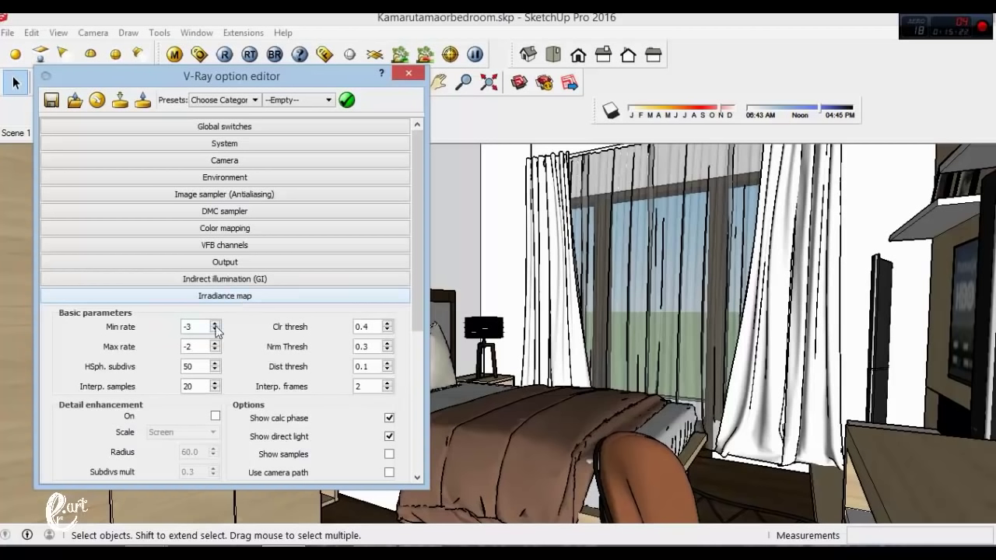
double_click(184, 368)
type("90")
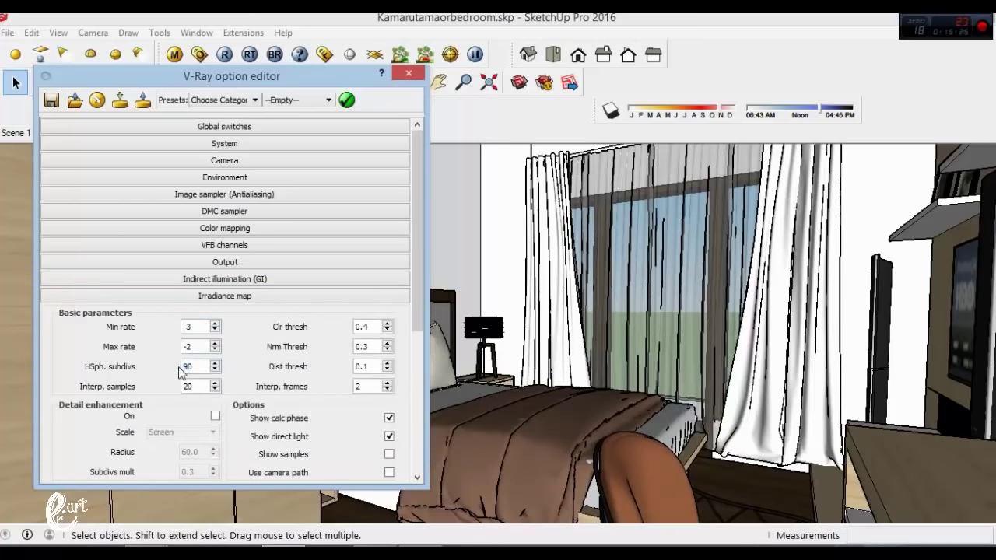
double_click(362, 327)
type("3")
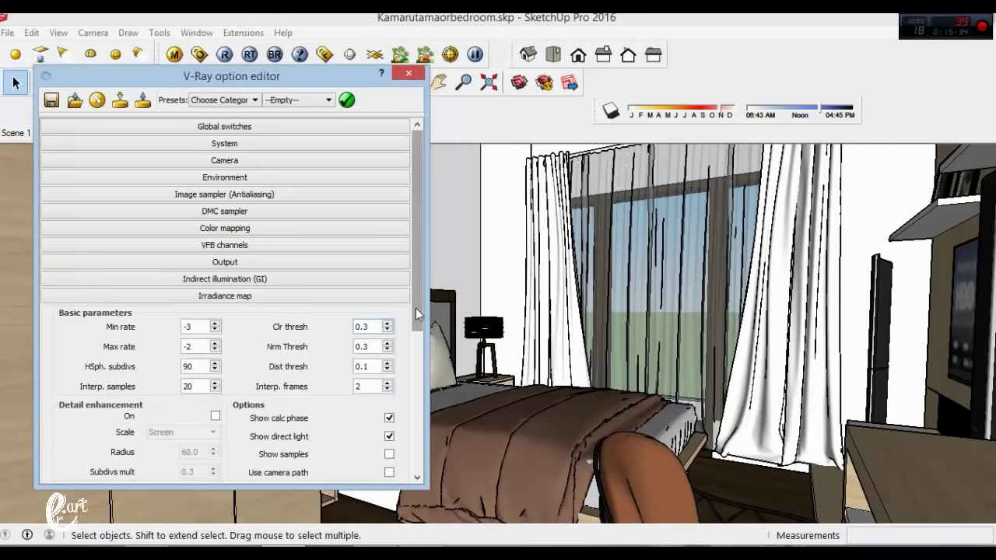
mouse_move(413, 325)
left_mouse_down()
mouse_move(419, 435)
mouse_move(402, 297)
left_mouse_up()
scroll(402, 297, "down", 1)
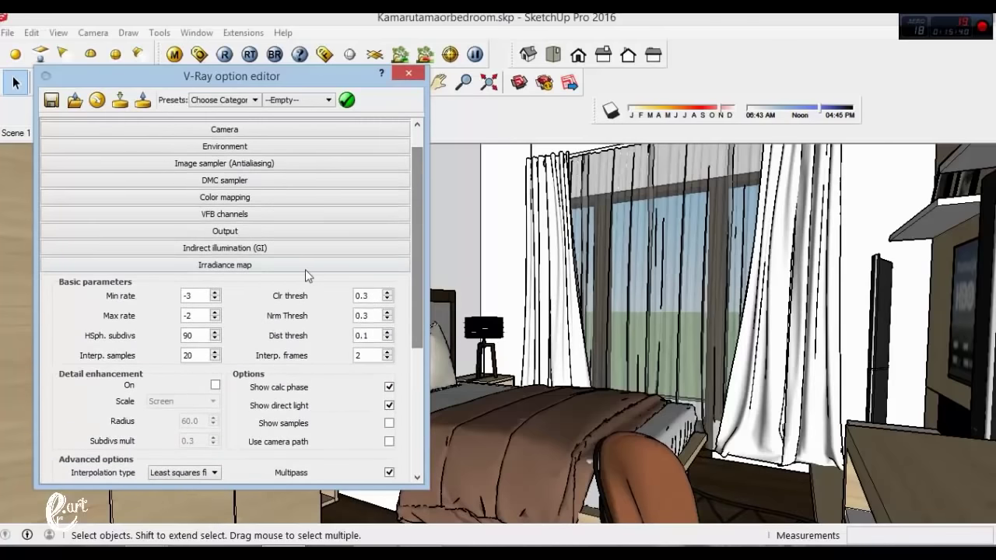
left_click(303, 269)
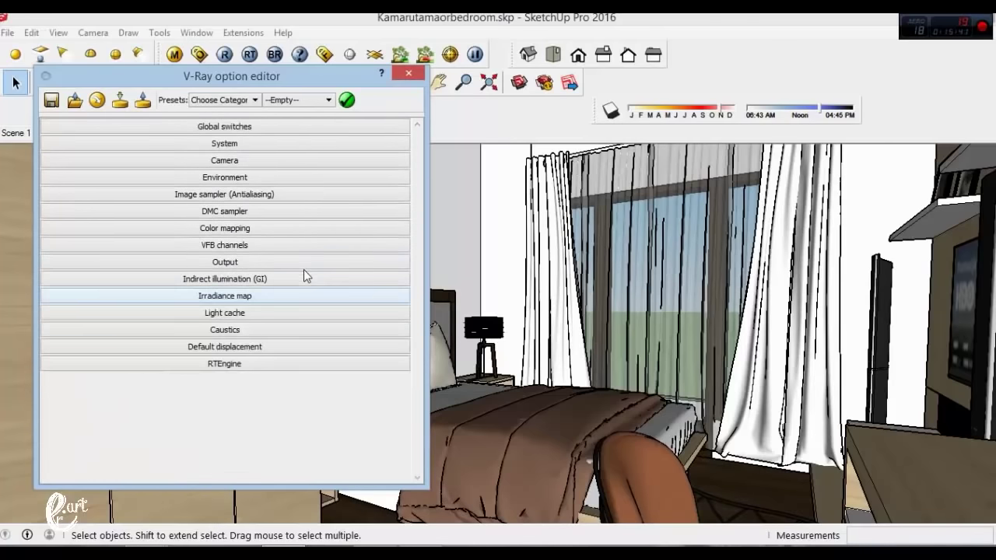
In the Light cache rollout, change subdivs from 800 to 250 and number of passes to 4.
left_click(259, 313)
left_click_drag(418, 264, 418, 300)
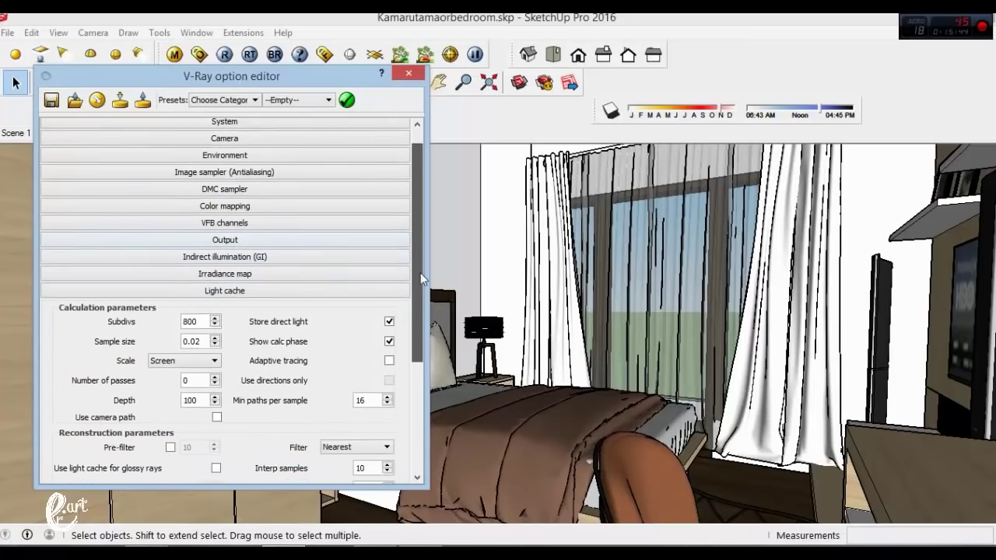
double_click(203, 281)
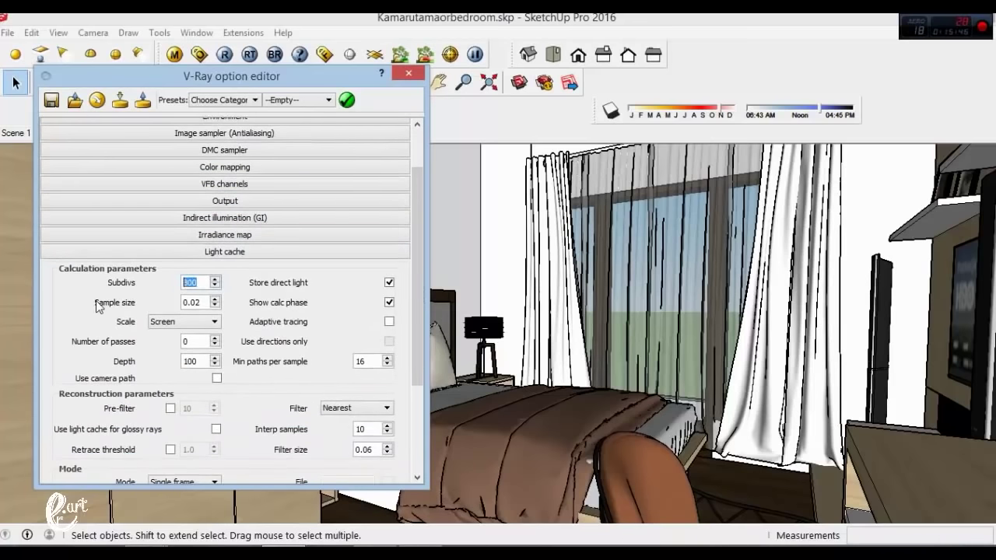
type("250")
double_click(190, 342)
type("4")
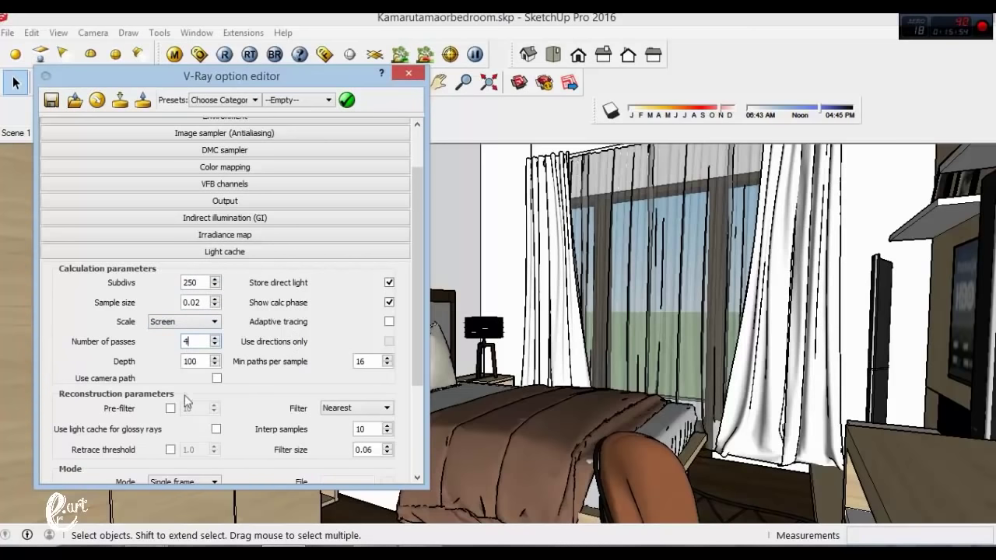
mouse_move(415, 321)
left_mouse_down()
mouse_move(412, 435)
mouse_move(417, 370)
left_mouse_up()
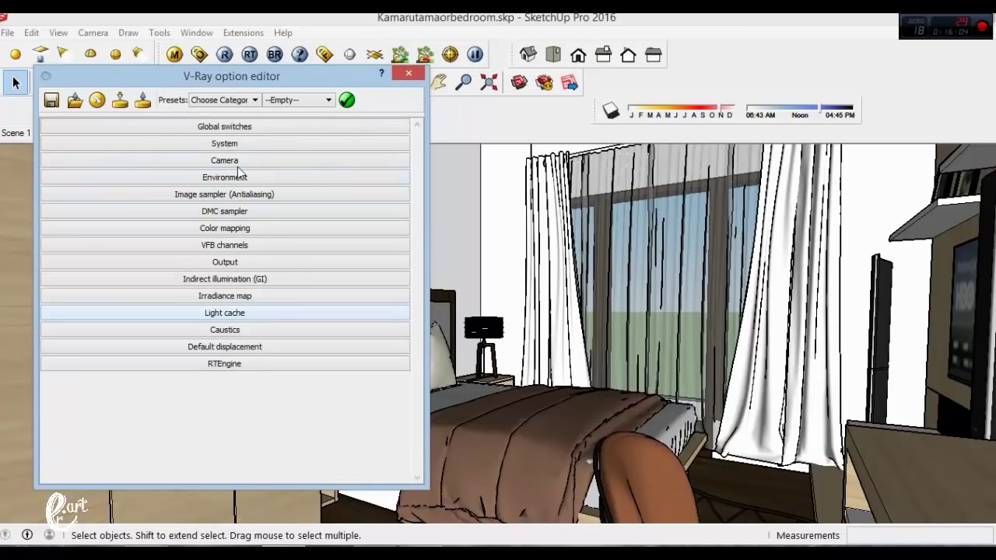
Collapse Light cache and look through the Caustics settings.
left_click(237, 165)
left_click(230, 328)
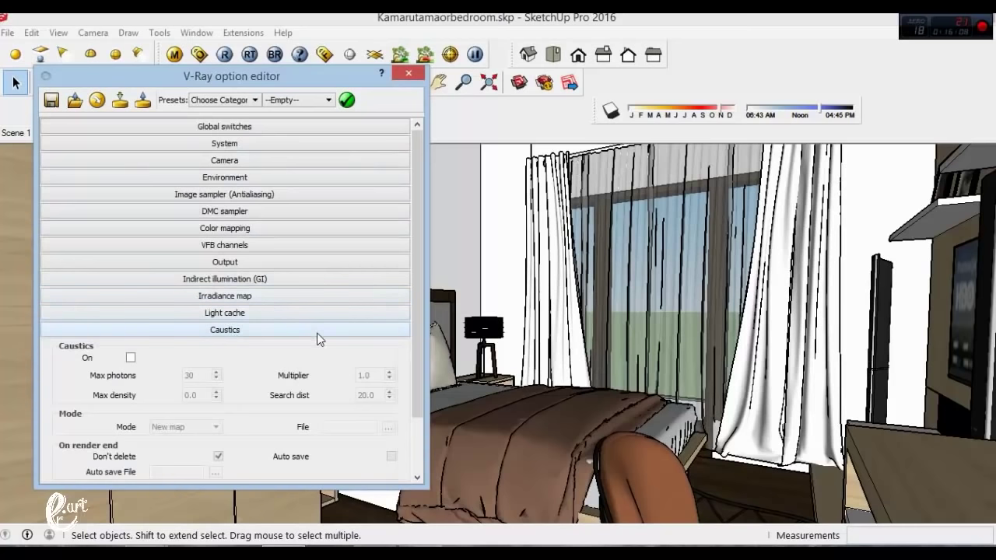
left_click_drag(420, 272, 420, 340)
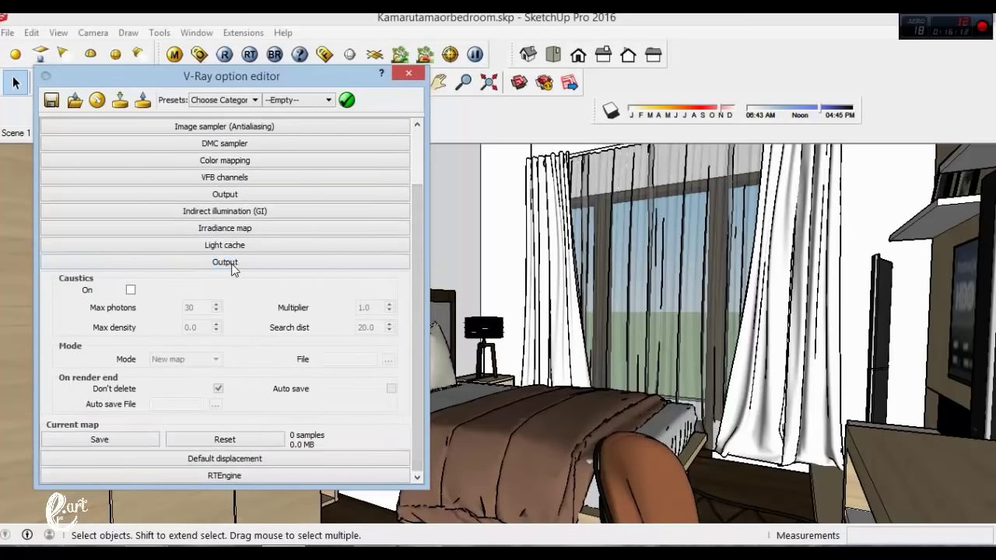
left_click(234, 263)
Tick Relative to bbox under Default displacement, review RTEngine, and close the option editor.
left_click(231, 347)
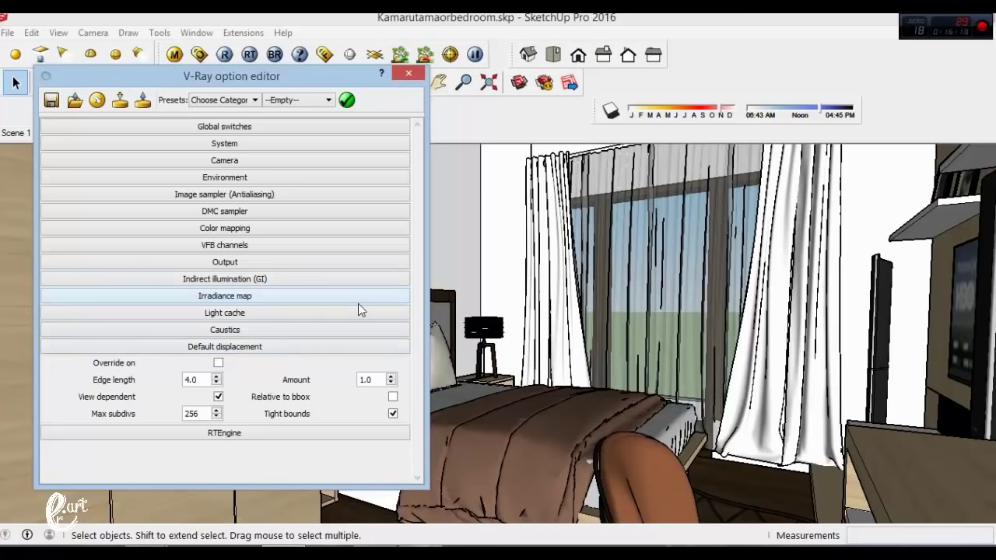
left_click(393, 397)
left_click(219, 349)
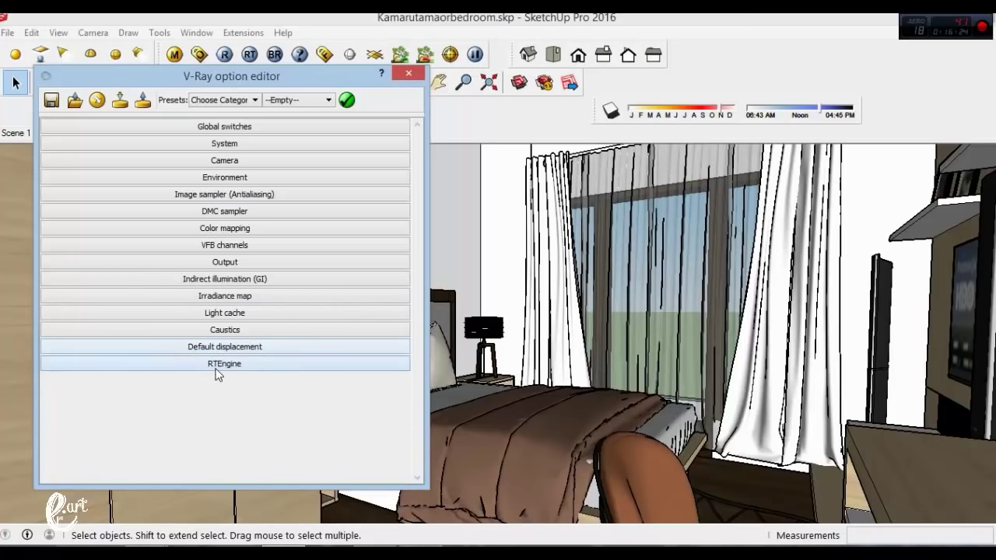
left_click(216, 370)
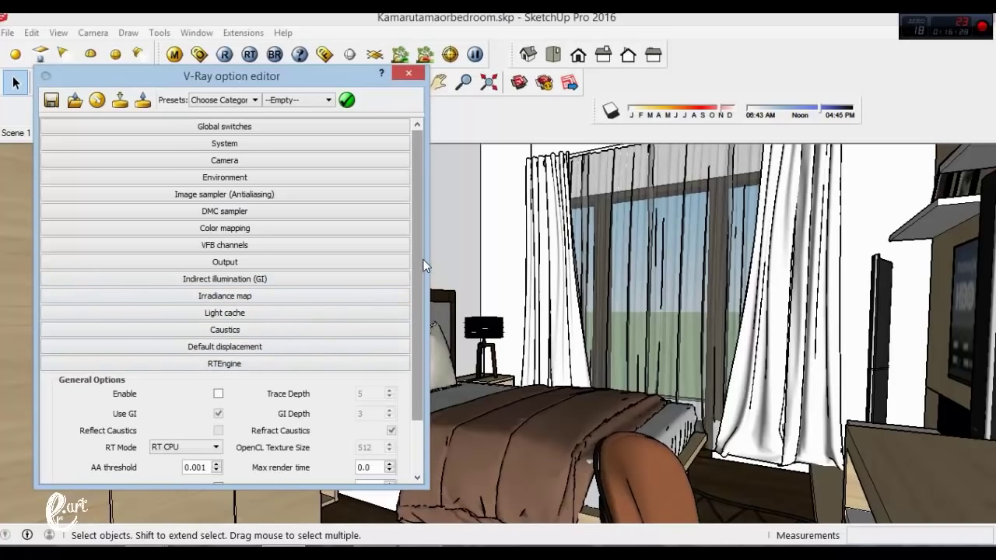
left_click_drag(421, 263, 428, 320)
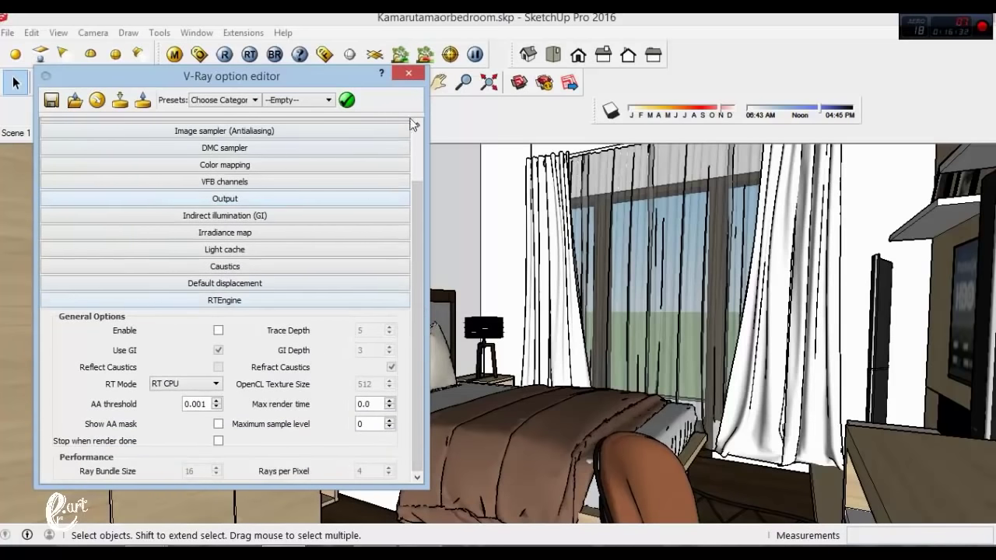
left_click(409, 75)
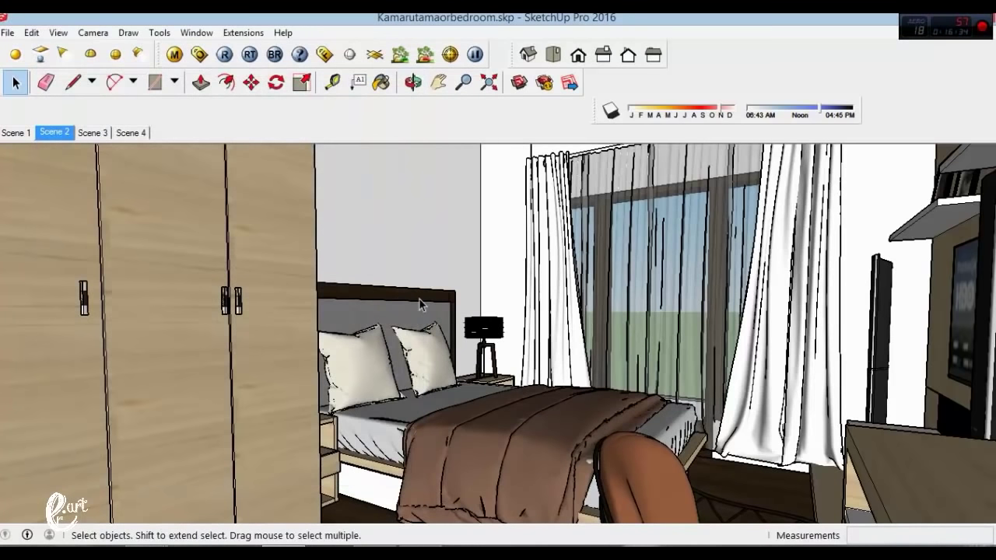
Start the V-Ray render of Scene 2 from the V-Ray toolbar.
left_click(225, 54)
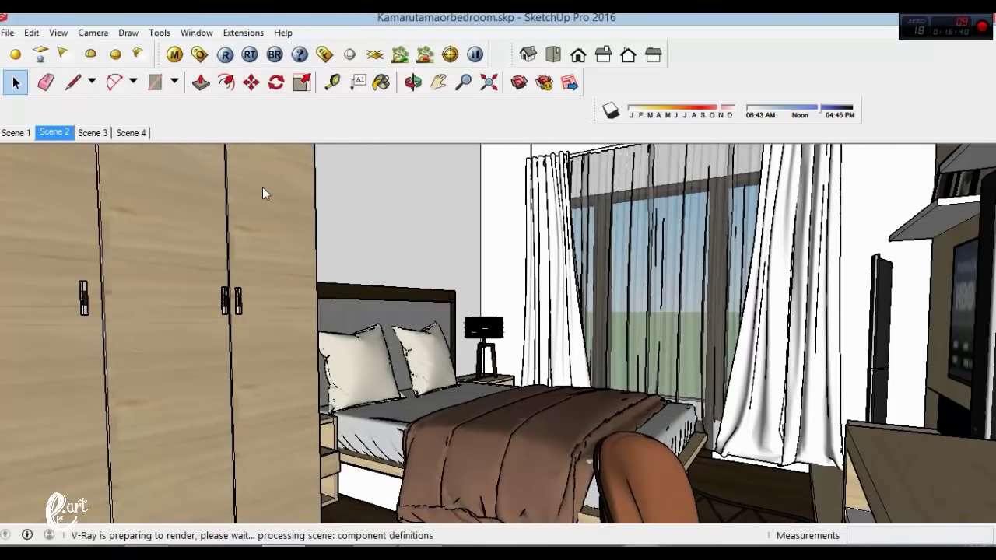